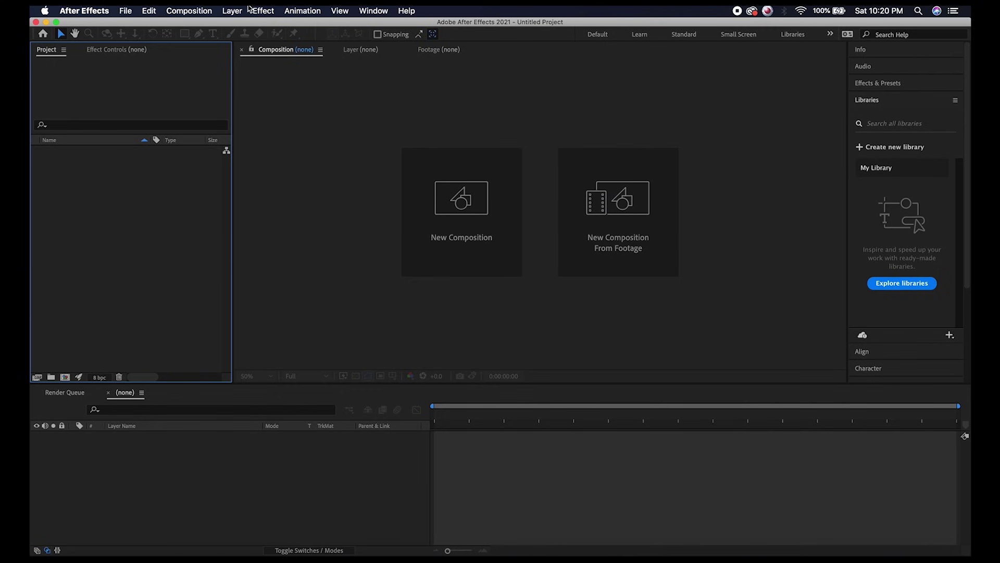
- Import the desert drone MP4 clip into the project
{"action": "left_click", "coordinate": [124, 11]}
{"action": "mouse_move", "coordinate": [156, 156]}
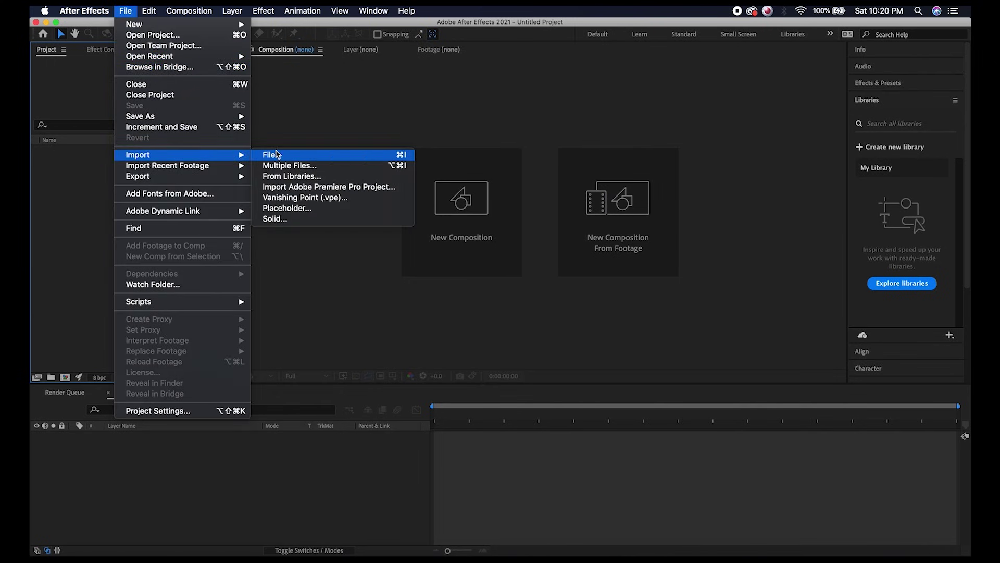
{"action": "left_click", "coordinate": [278, 154]}
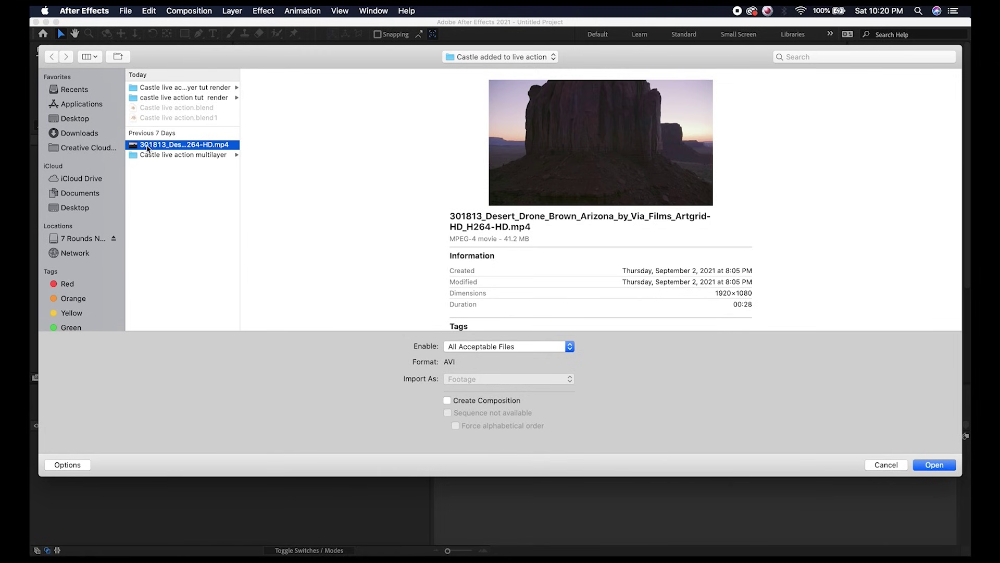
{"action": "left_click", "coordinate": [931, 464]}
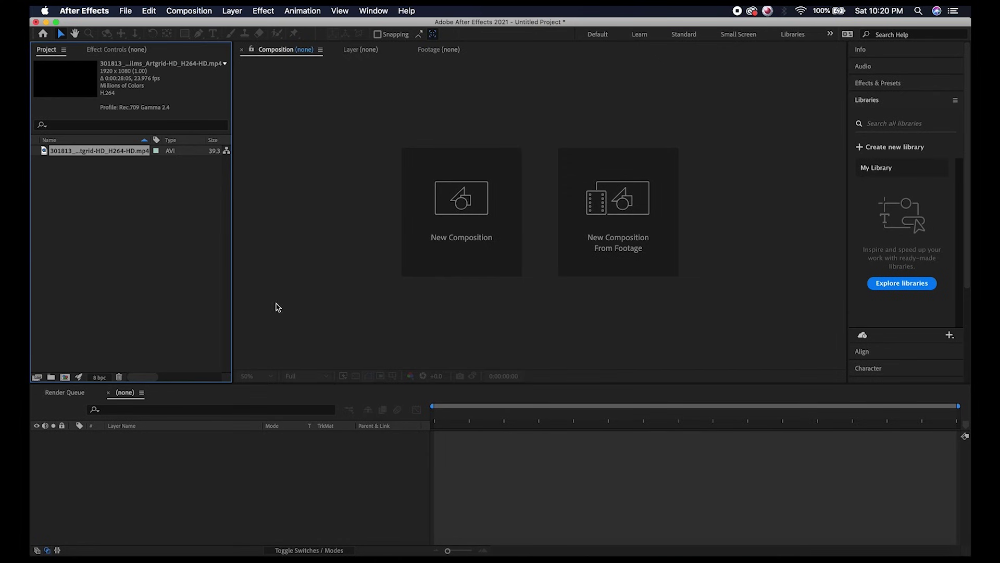
- Import the Castle live action multilayer EXR frames as one OpenEXR sequence
{"action": "left_click", "coordinate": [125, 11]}
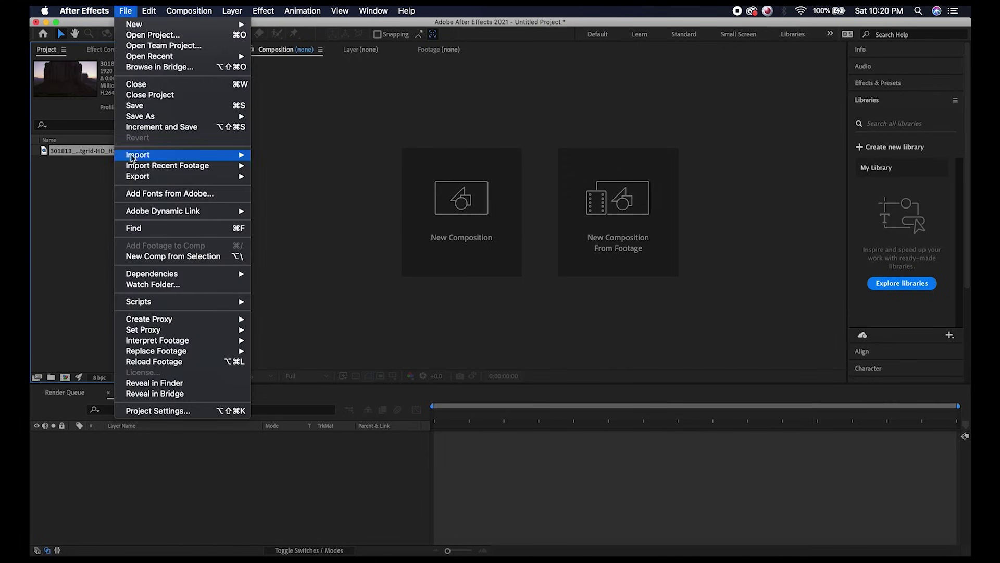
{"action": "mouse_move", "coordinate": [227, 155]}
{"action": "left_click", "coordinate": [292, 153]}
{"action": "left_click", "coordinate": [169, 154]}
{"action": "left_click", "coordinate": [276, 89]}
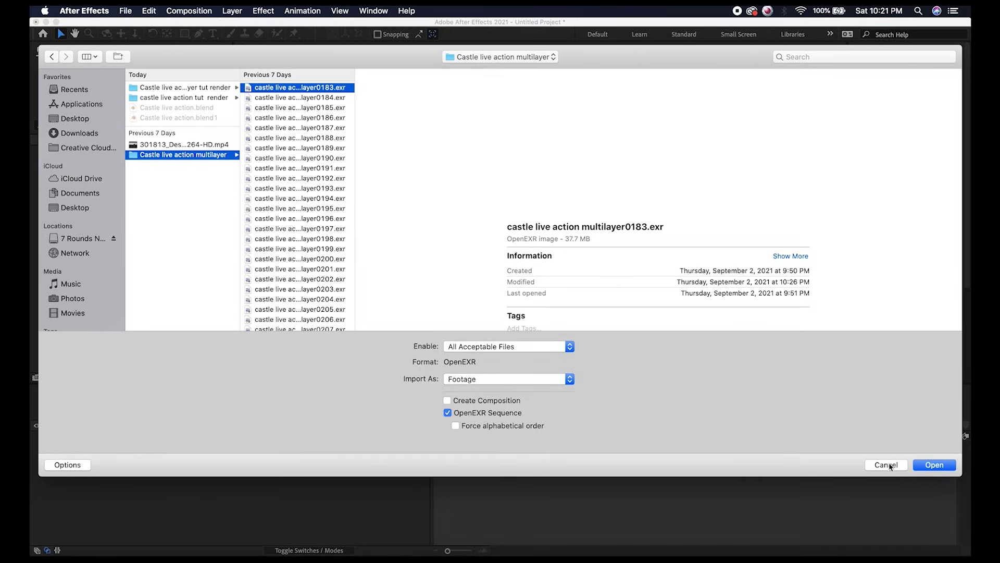
{"action": "left_click", "coordinate": [934, 469]}
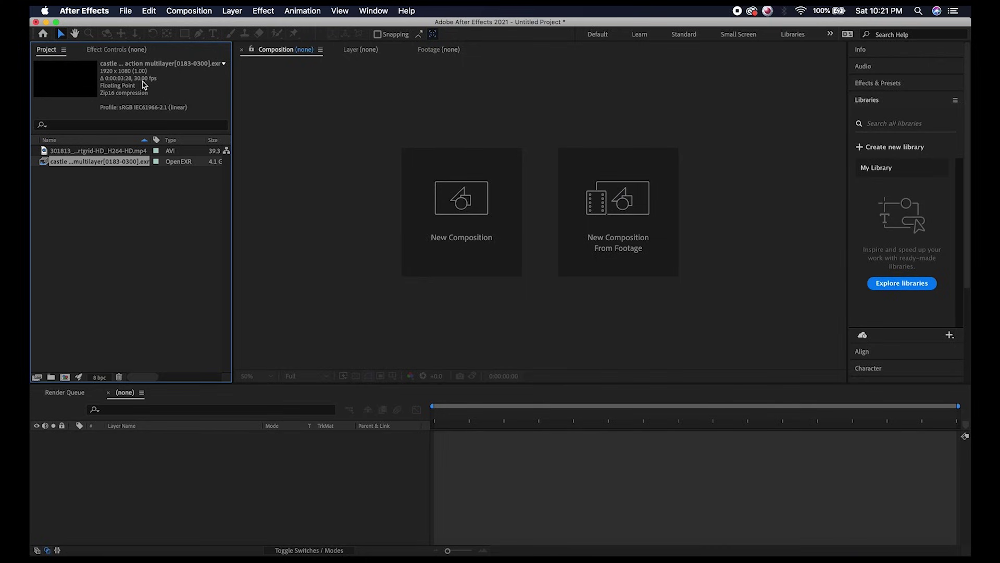
- Check both footage items, then interpret the castle EXR sequence at 23.976 fps
{"action": "left_click", "coordinate": [102, 153]}
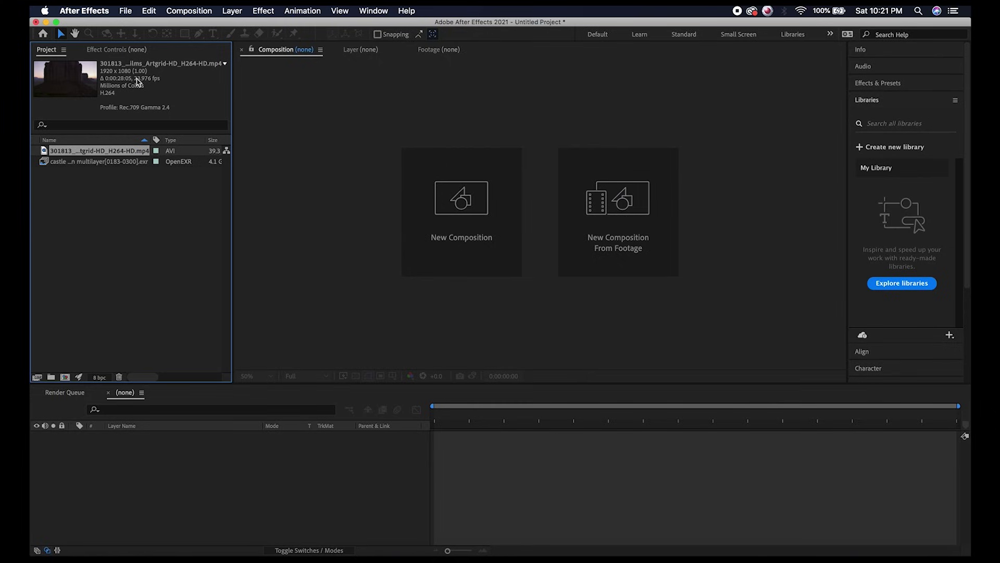
{"action": "left_click", "coordinate": [80, 164]}
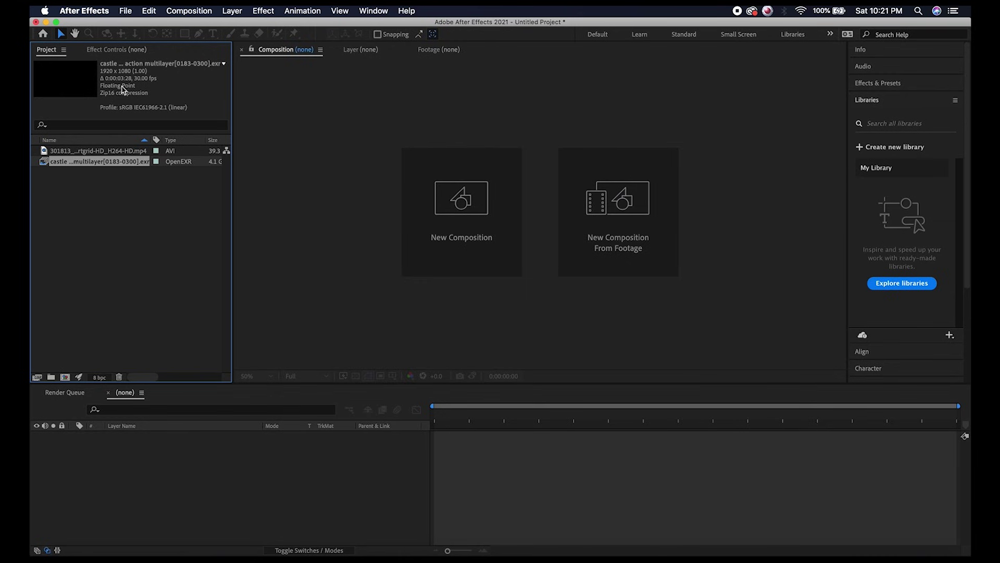
{"action": "right_click", "coordinate": [84, 162]}
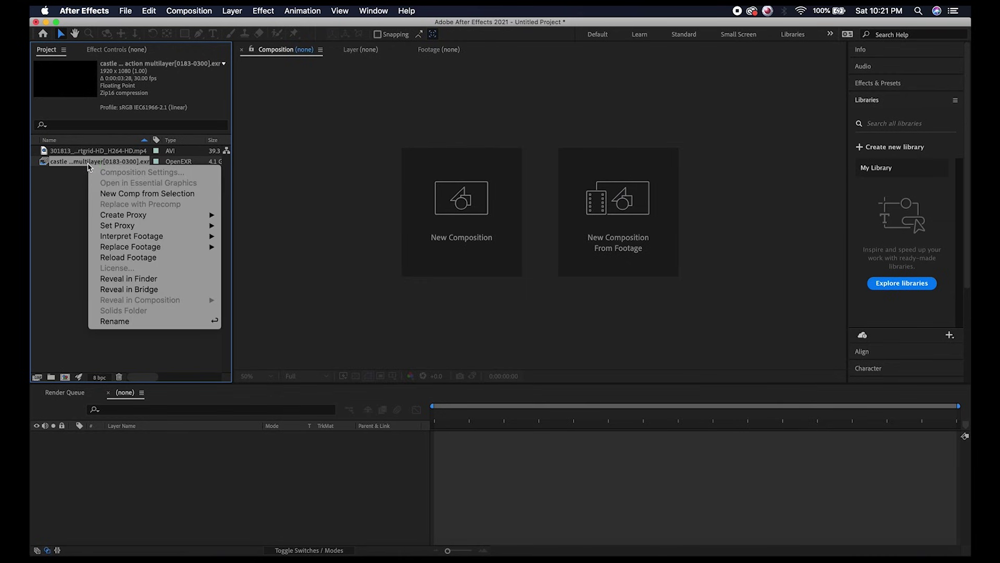
{"action": "mouse_move", "coordinate": [131, 240]}
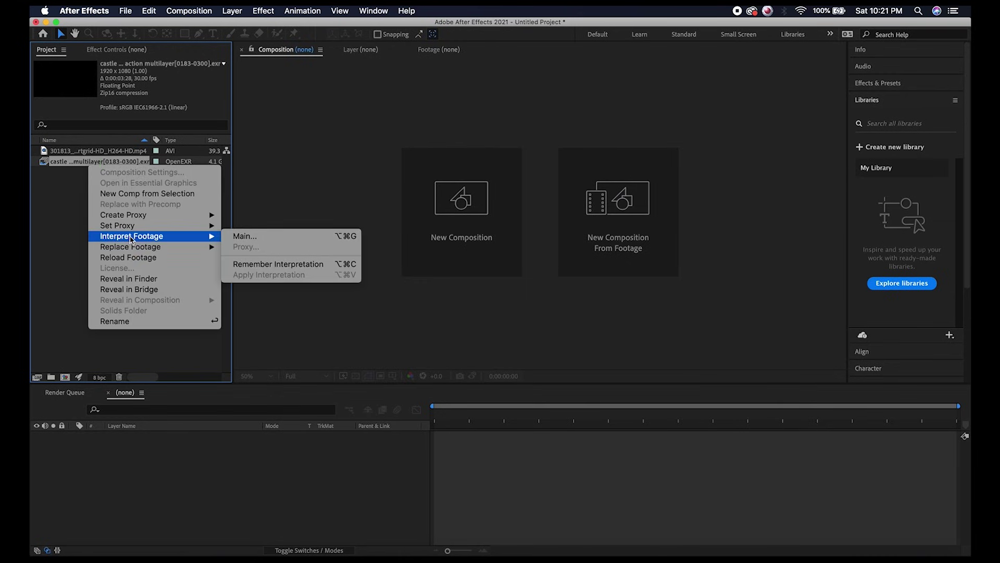
{"action": "left_click", "coordinate": [286, 236]}
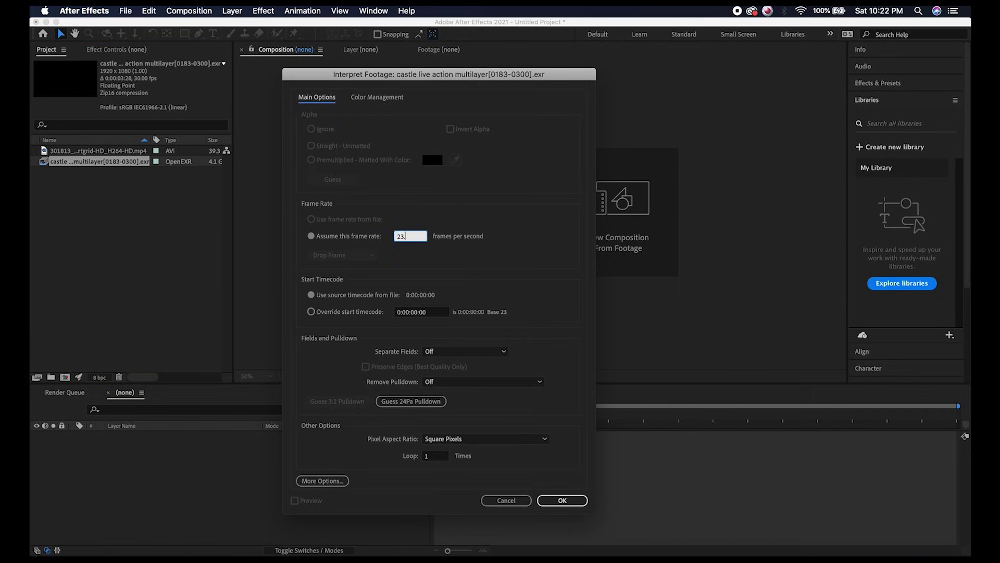
{"action": "type", "text": "23.976"}
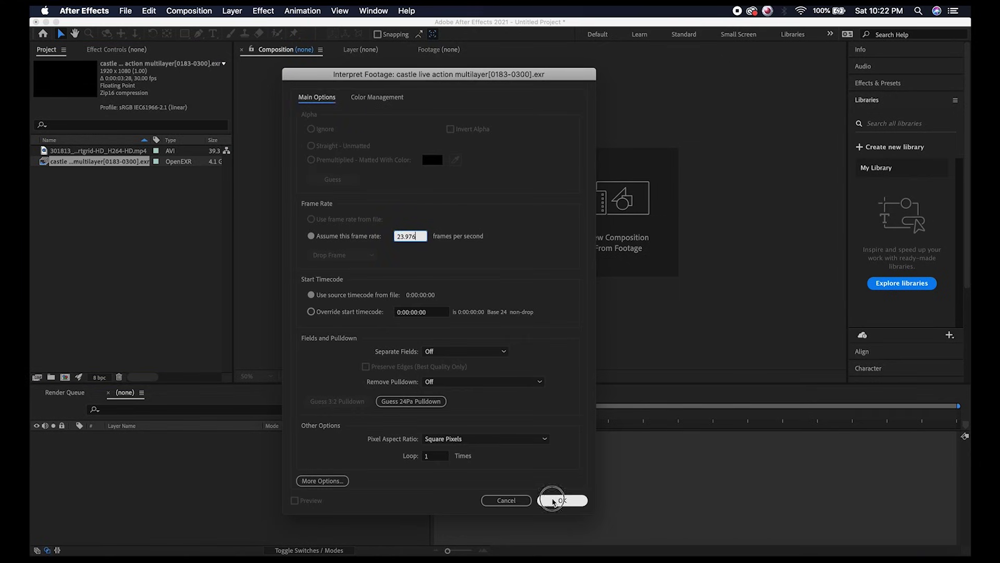
{"action": "left_click", "coordinate": [563, 500]}
- Build the castle live action multilayer comp from the EXR, with the desert MP4 layered beneath
{"action": "left_click_drag", "start_coordinate": [65, 162], "coordinate": [68, 379]}
{"action": "left_click_drag", "start_coordinate": [437, 413], "coordinate": [498, 417]}
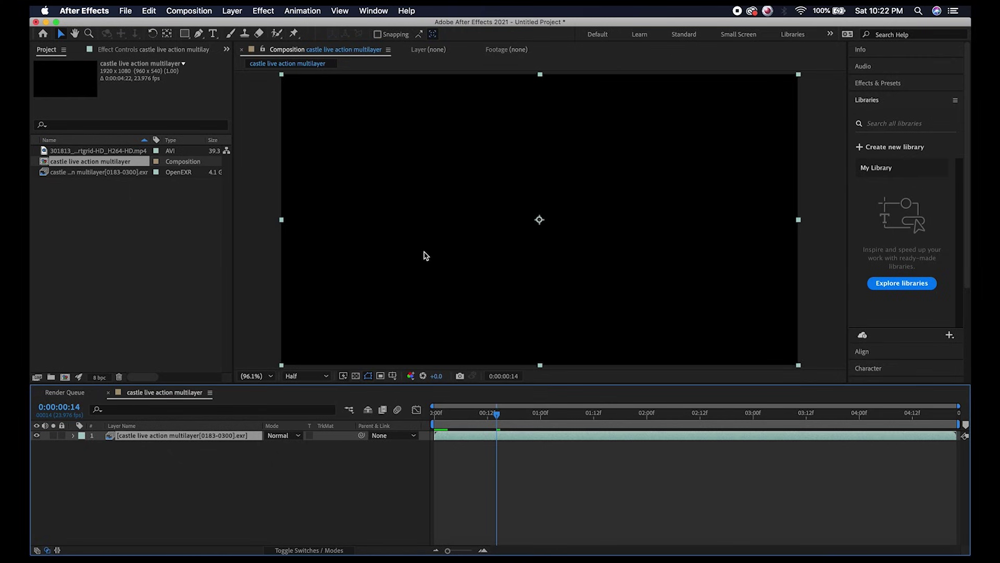
{"action": "left_click", "coordinate": [74, 152]}
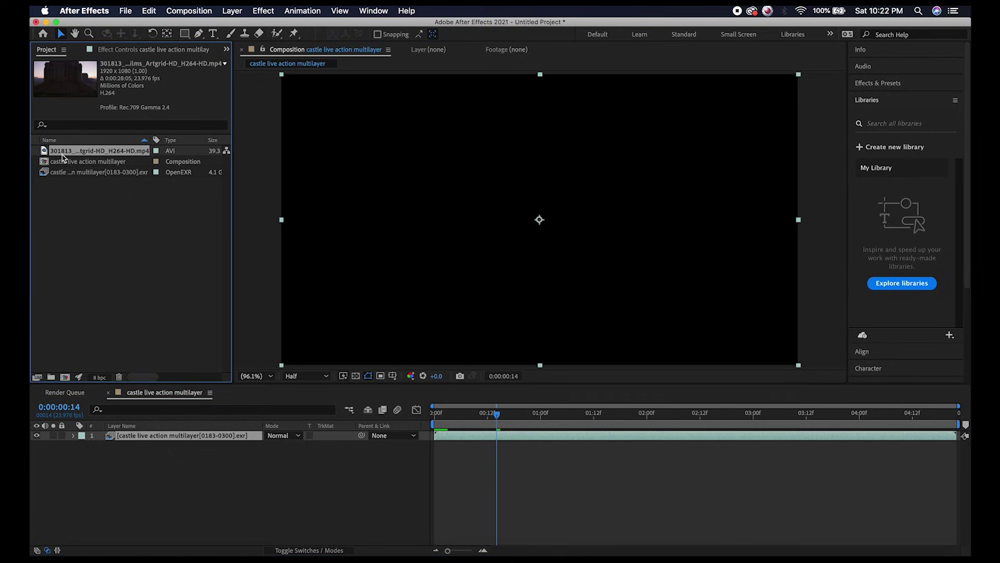
{"action": "left_click_drag", "start_coordinate": [60, 155], "coordinate": [93, 444]}
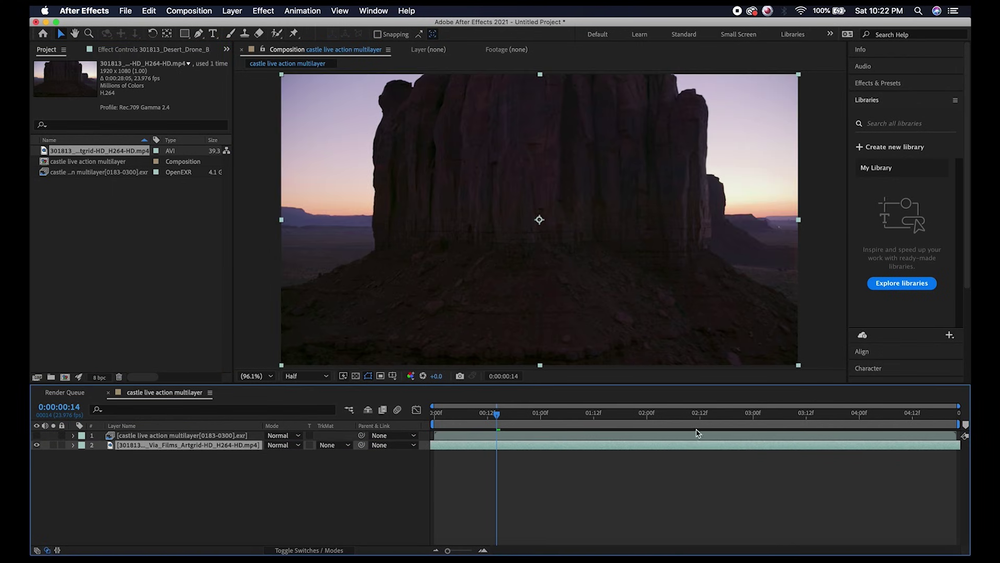
{"action": "left_click_drag", "start_coordinate": [740, 444], "coordinate": [538, 450]}
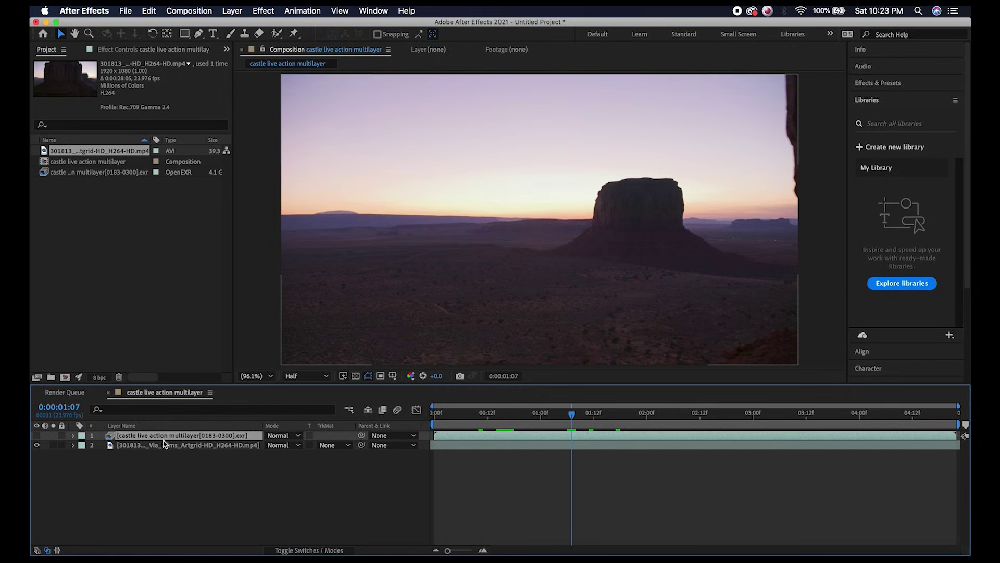
- Set the project colour working space to sRGB IEC61966-2.1
{"action": "left_click", "coordinate": [79, 378]}
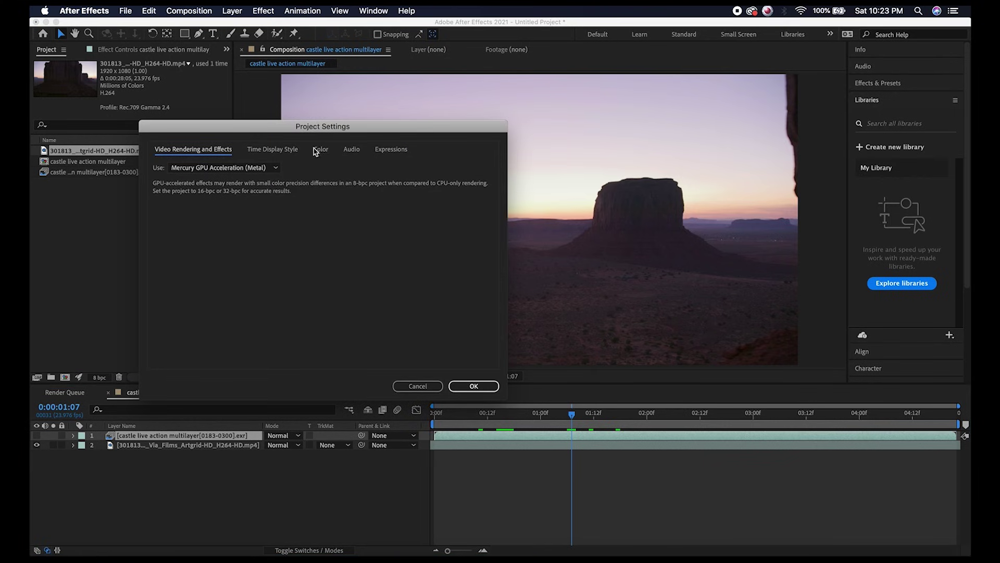
{"action": "left_click", "coordinate": [315, 151]}
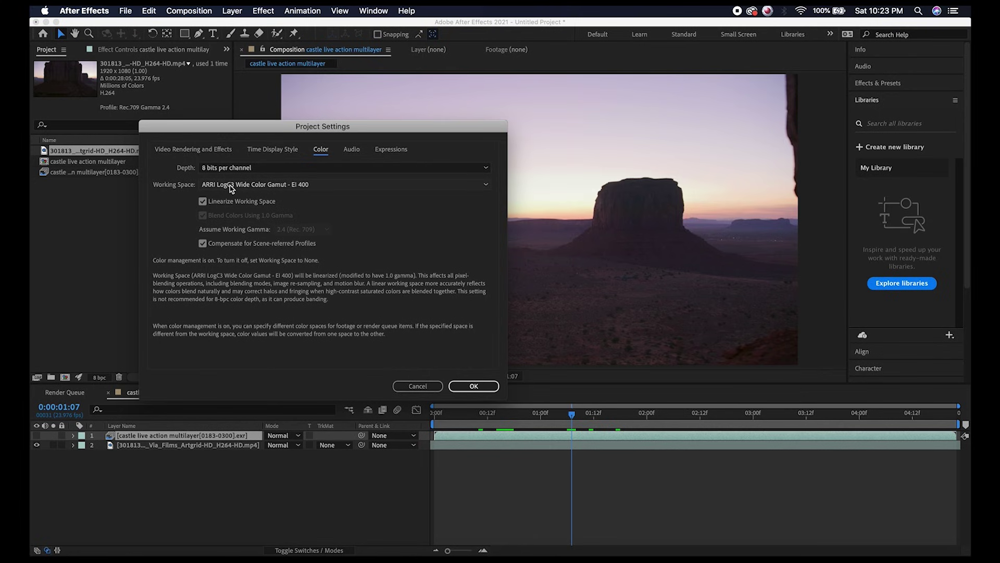
{"action": "left_click", "coordinate": [231, 186]}
{"action": "scroll", "coordinate": [217, 302], "scroll_direction": "up", "scroll_amount": 5}
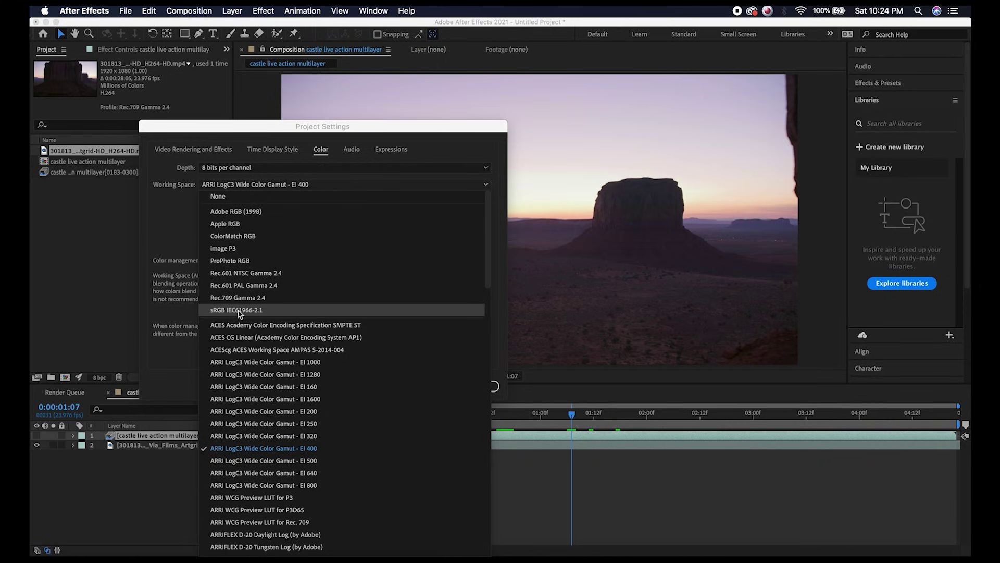
{"action": "left_click", "coordinate": [236, 311]}
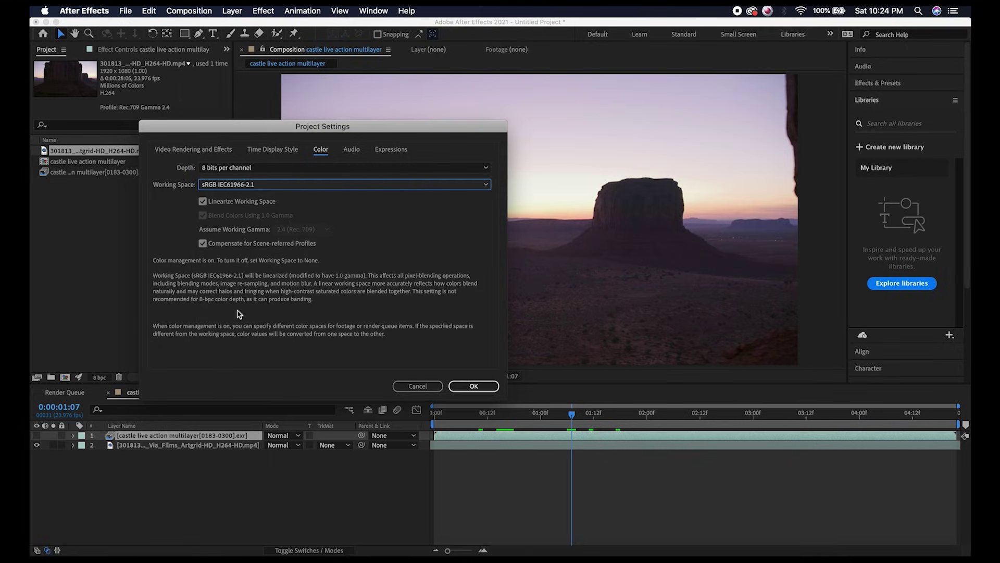
{"action": "left_click", "coordinate": [473, 386]}
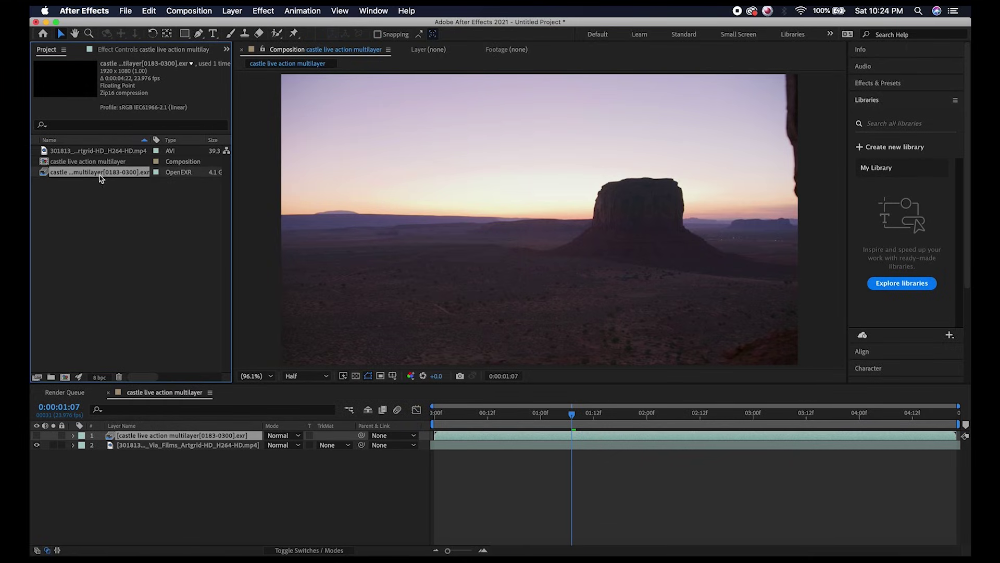
- Confirm the castle EXR footage's assigned colour profile in its interpretation settings
{"action": "right_click", "coordinate": [76, 176]}
{"action": "mouse_move", "coordinate": [129, 248]}
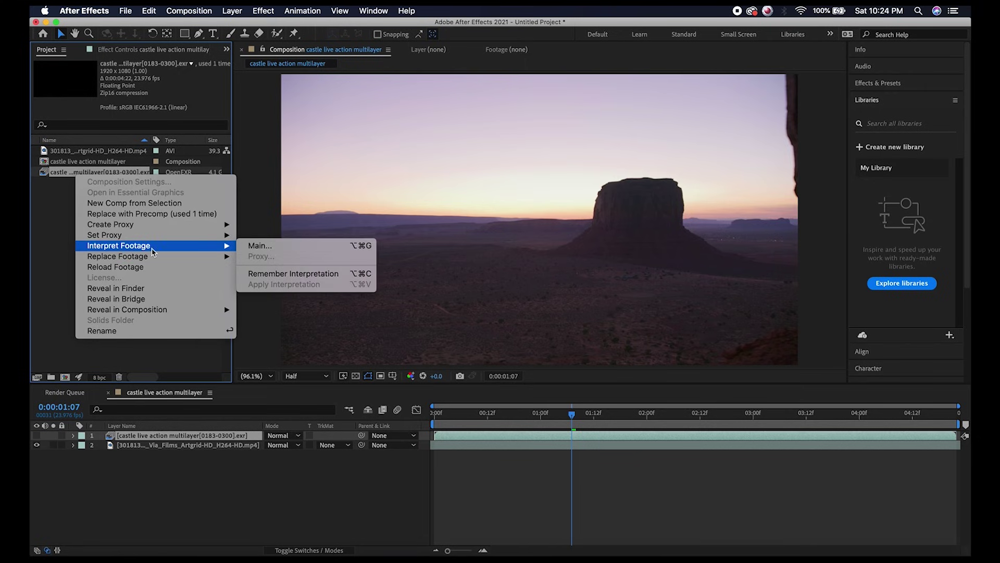
{"action": "left_click", "coordinate": [256, 246]}
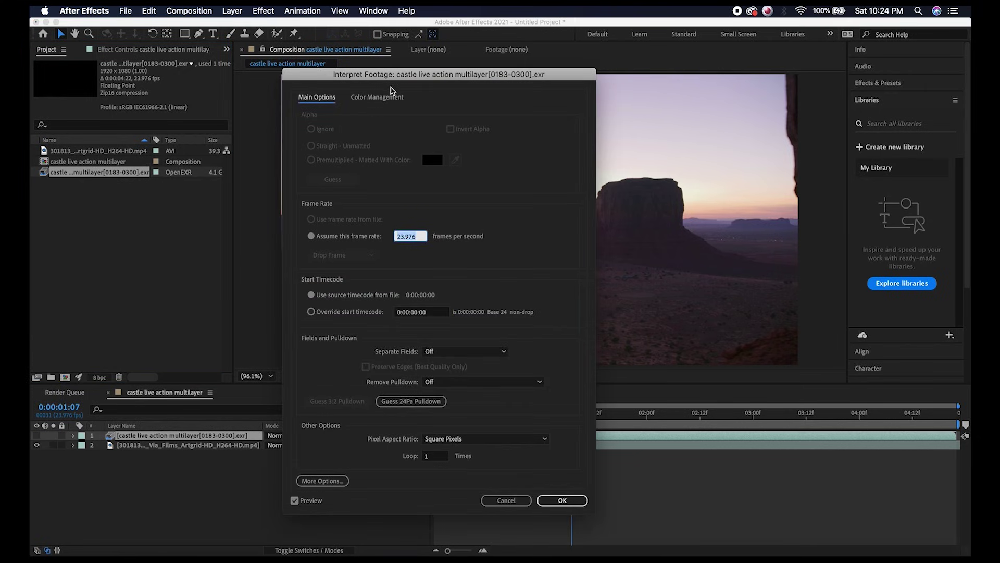
{"action": "left_click", "coordinate": [373, 98]}
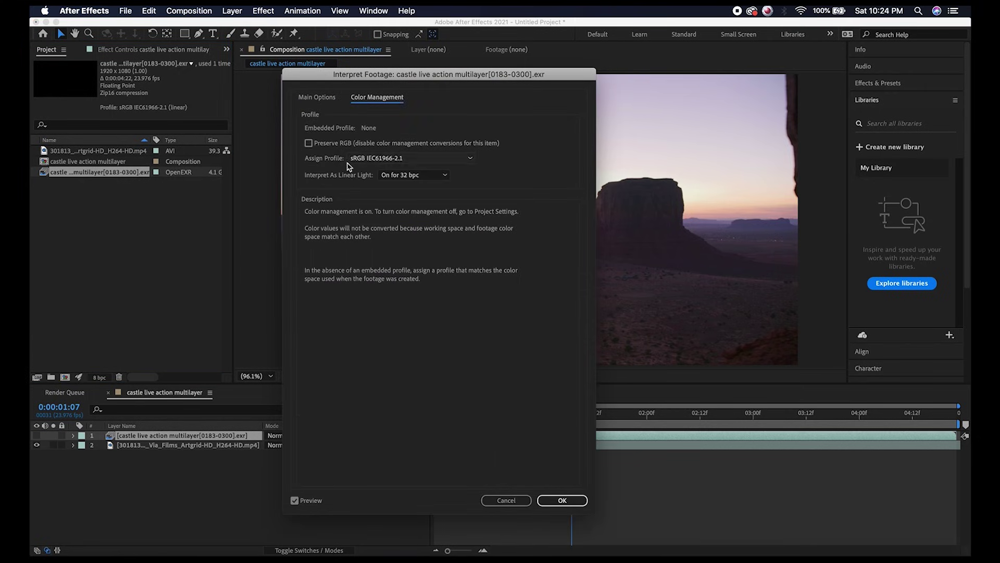
{"action": "left_click", "coordinate": [364, 160]}
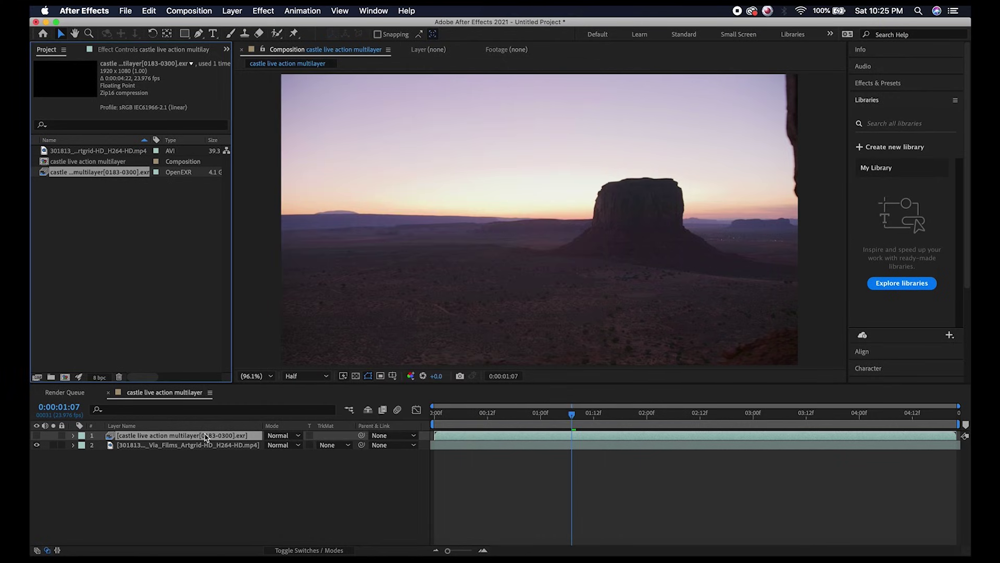
- Apply EXtractoR to the castle EXR layer and extract the Castle.Combined pass
{"action": "left_click", "coordinate": [175, 438]}
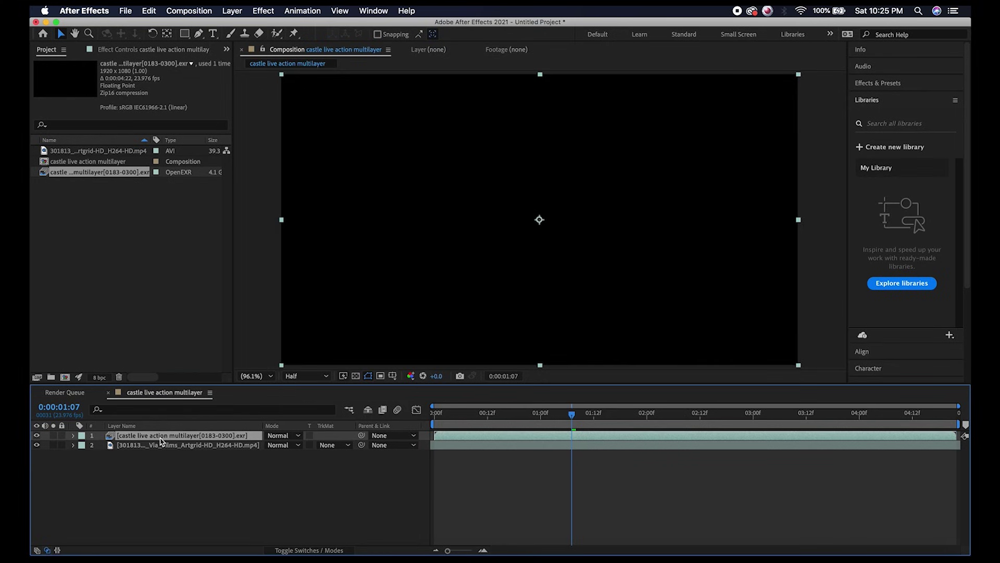
{"action": "left_click", "coordinate": [263, 11]}
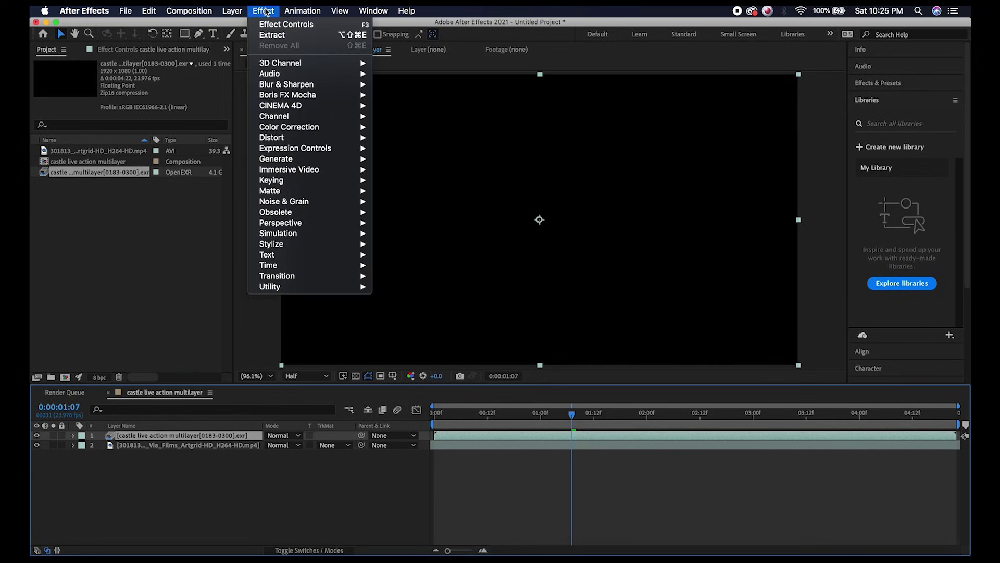
{"action": "mouse_move", "coordinate": [277, 65]}
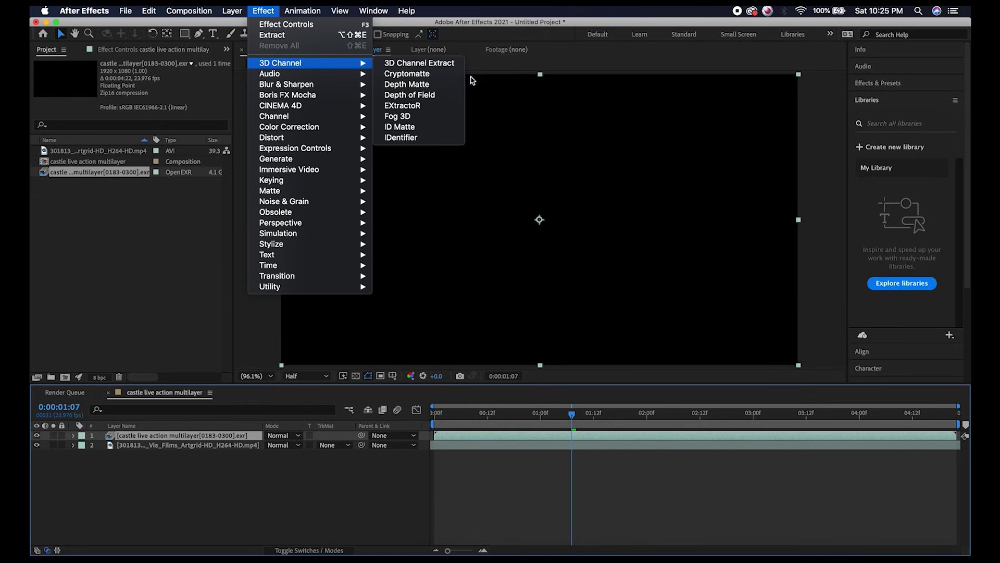
{"action": "left_click", "coordinate": [399, 106]}
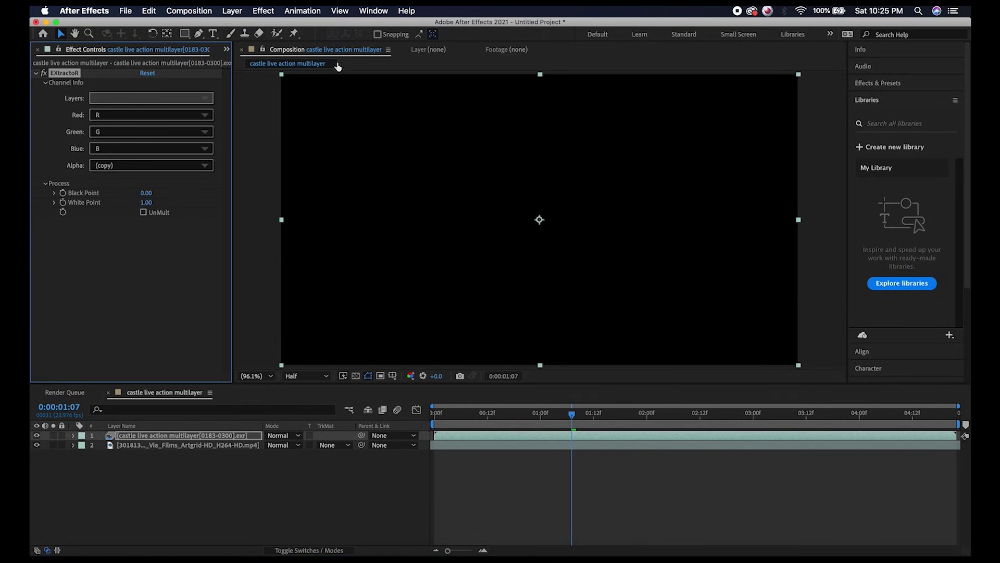
{"action": "left_click", "coordinate": [207, 100]}
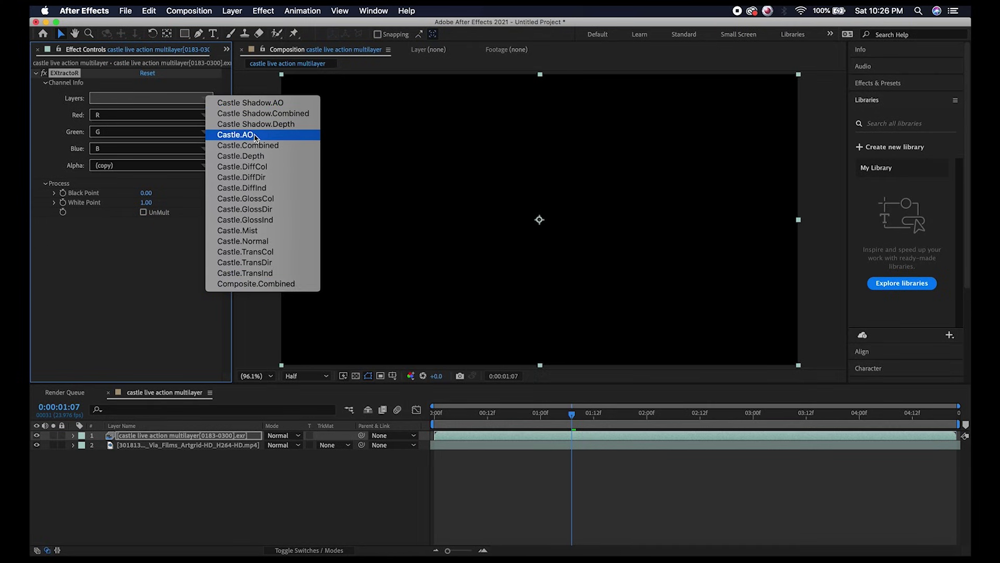
{"action": "left_click", "coordinate": [237, 147]}
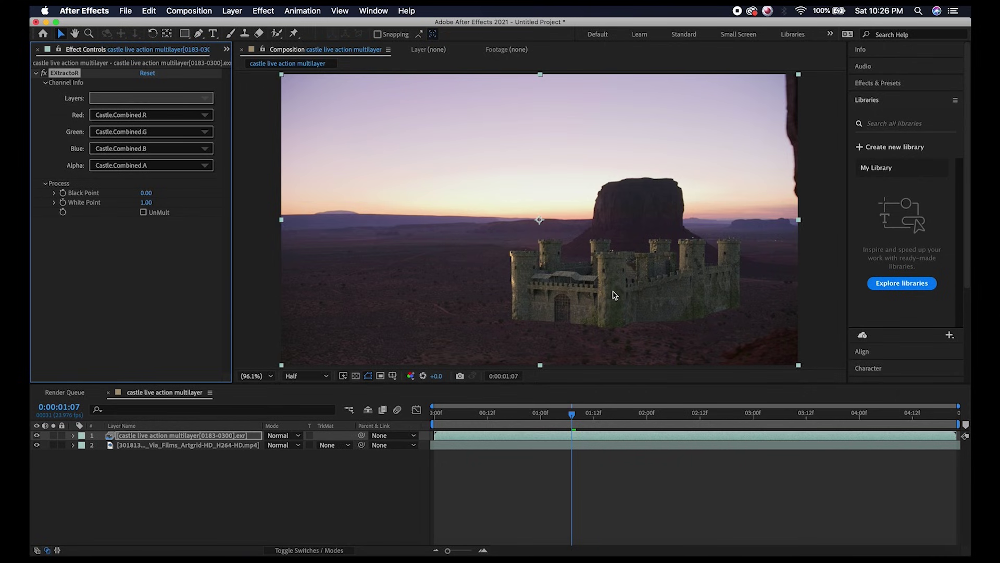
- Rename the castle EXR layer to 'Beauty pass castle'
{"action": "right_click", "coordinate": [143, 436]}
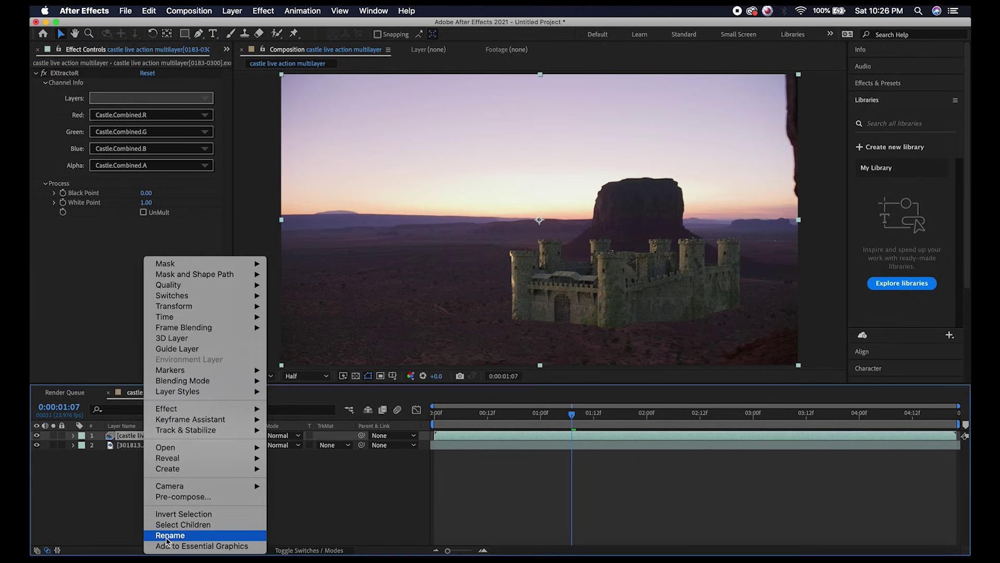
{"action": "left_click", "coordinate": [168, 535]}
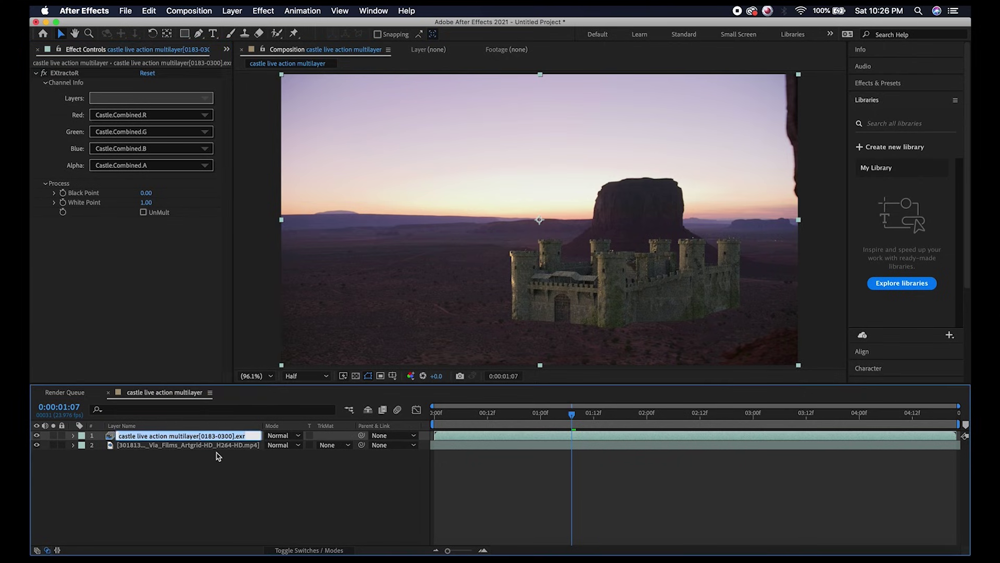
{"action": "type", "text": "Beauty pass castle"}
{"action": "key", "text": "Return"}
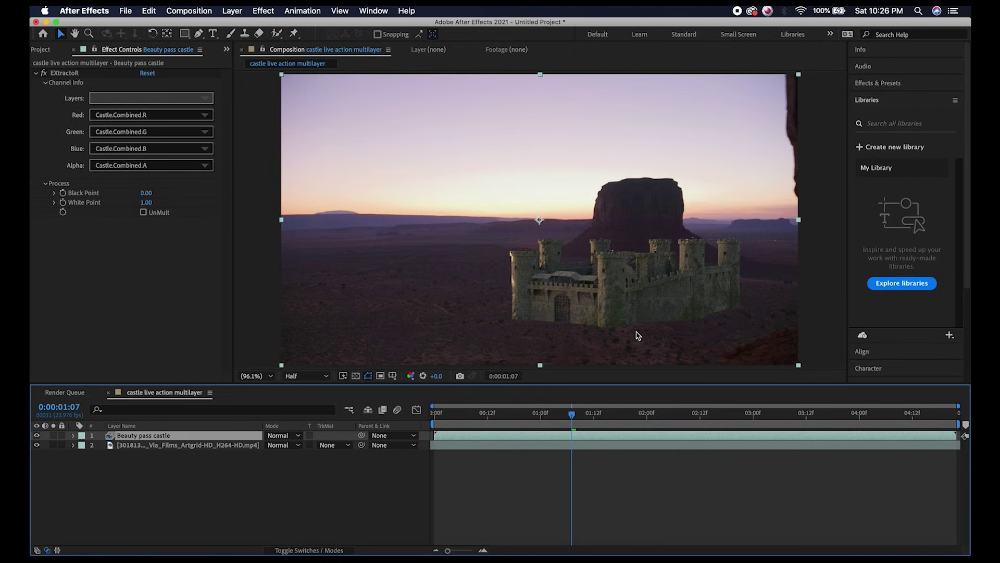
{"action": "right_click", "coordinate": [164, 443]}
- Rename the duplicated beauty layer to 'Shadow pass castle'
{"action": "key", "text": "Escape"}
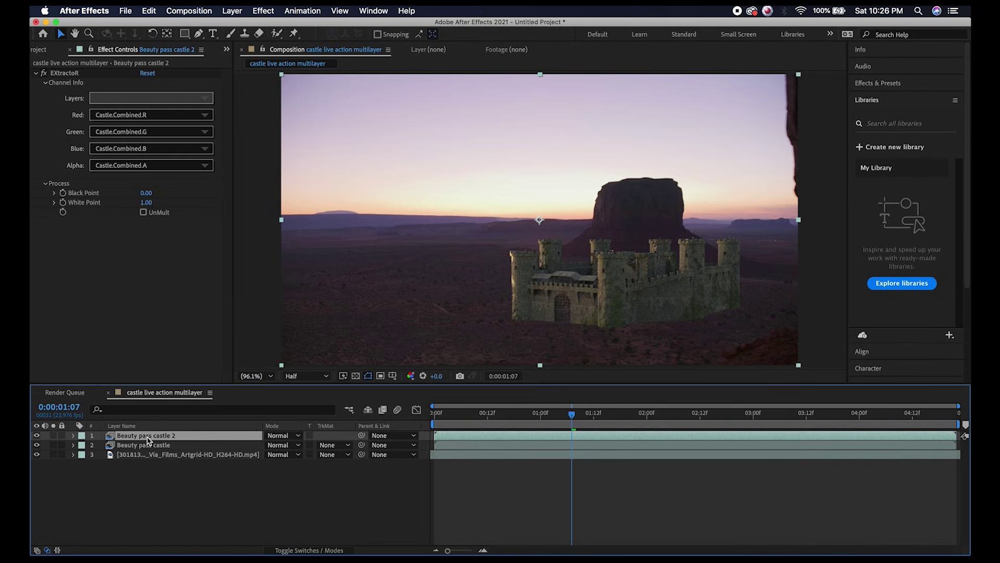
{"action": "left_click", "coordinate": [156, 438]}
{"action": "right_click", "coordinate": [158, 439]}
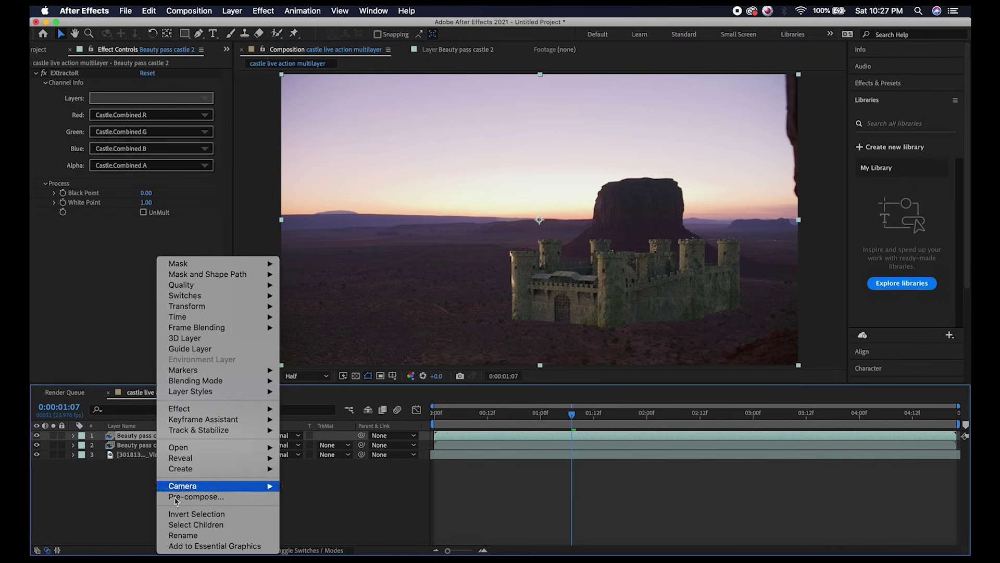
{"action": "left_click", "coordinate": [176, 535]}
{"action": "key", "text": "Right"}
{"action": "key", "text": "BackSpace"}
{"action": "key", "text": "BackSpace"}
{"action": "key", "text": "Home"}
{"action": "key", "text": "shift+alt+Right"}
{"action": "type", "text": "Shadow"}
{"action": "key", "text": "Return"}
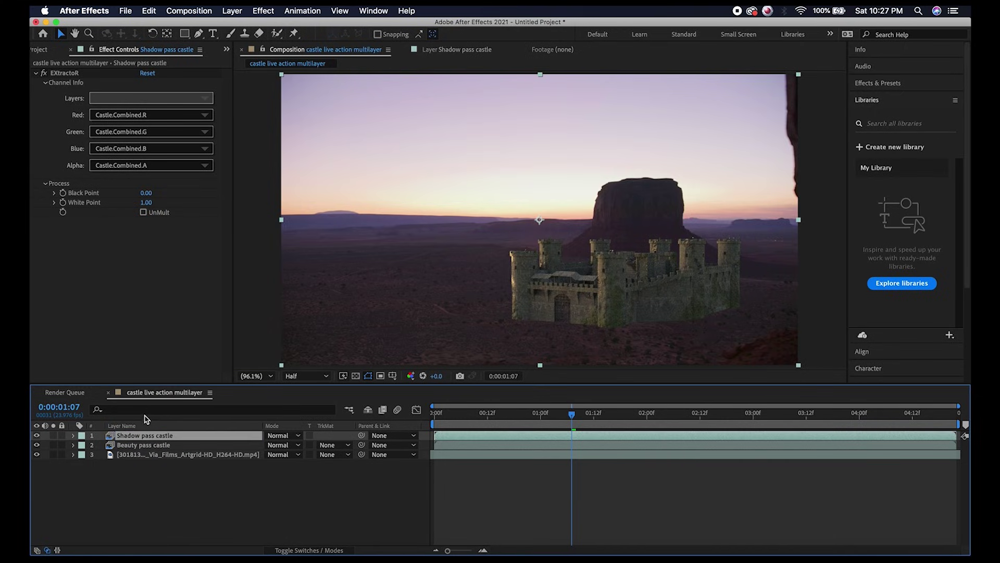
- Extract Castle Shadow.Combined on the shadow layer and move it below Beauty pass castle
{"action": "left_click", "coordinate": [206, 100]}
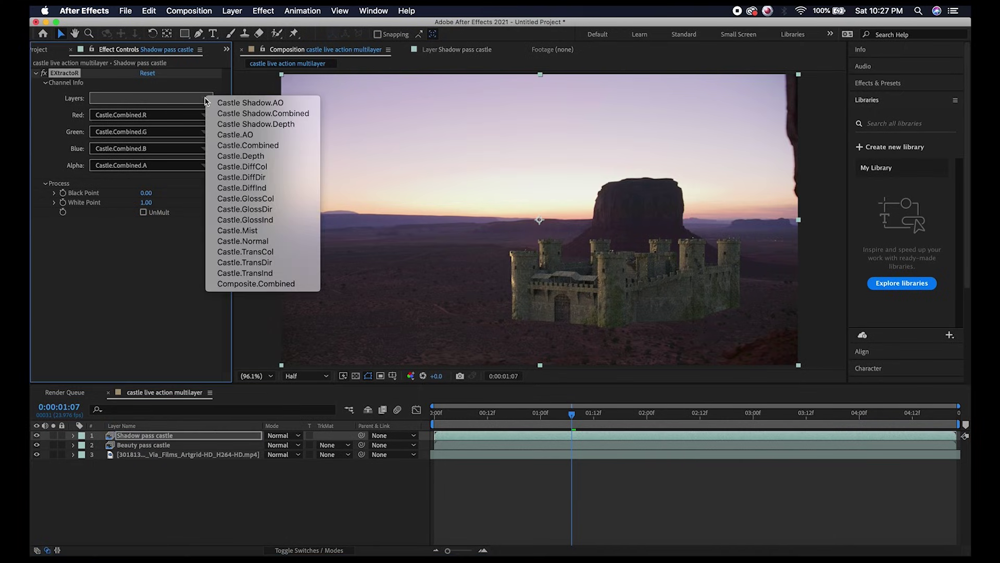
{"action": "left_click", "coordinate": [268, 113]}
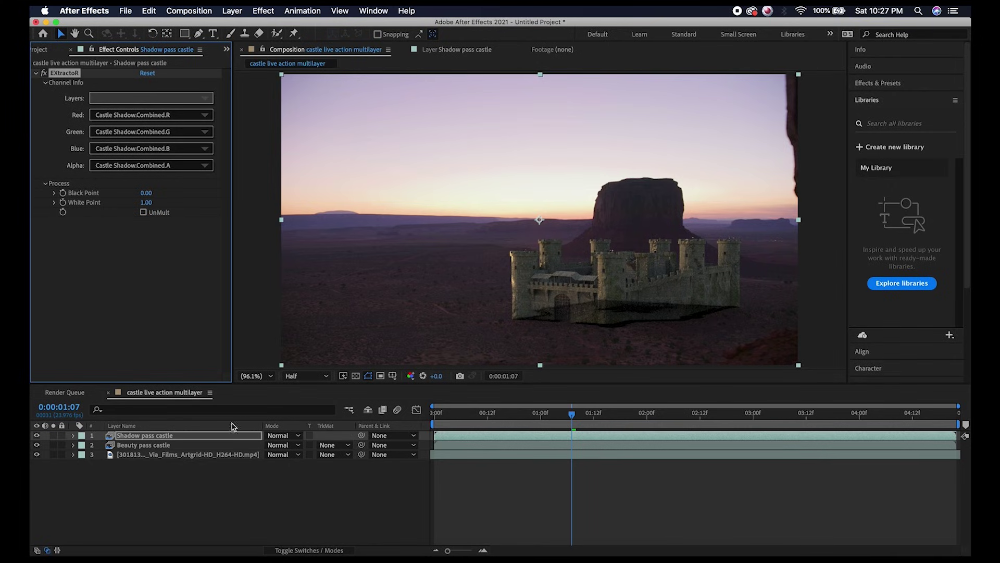
{"action": "left_click_drag", "start_coordinate": [149, 436], "coordinate": [155, 452]}
{"action": "left_click", "coordinate": [36, 445]}
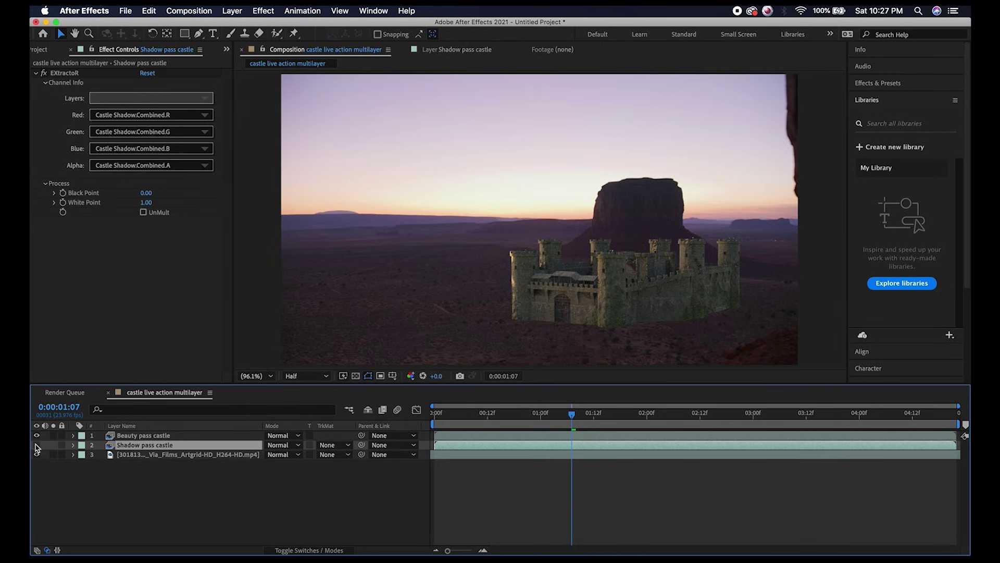
{"action": "left_click", "coordinate": [36, 444]}
- Duplicate Beauty pass castle and rename the copy 'AO pass castle'
{"action": "left_click", "coordinate": [479, 435]}
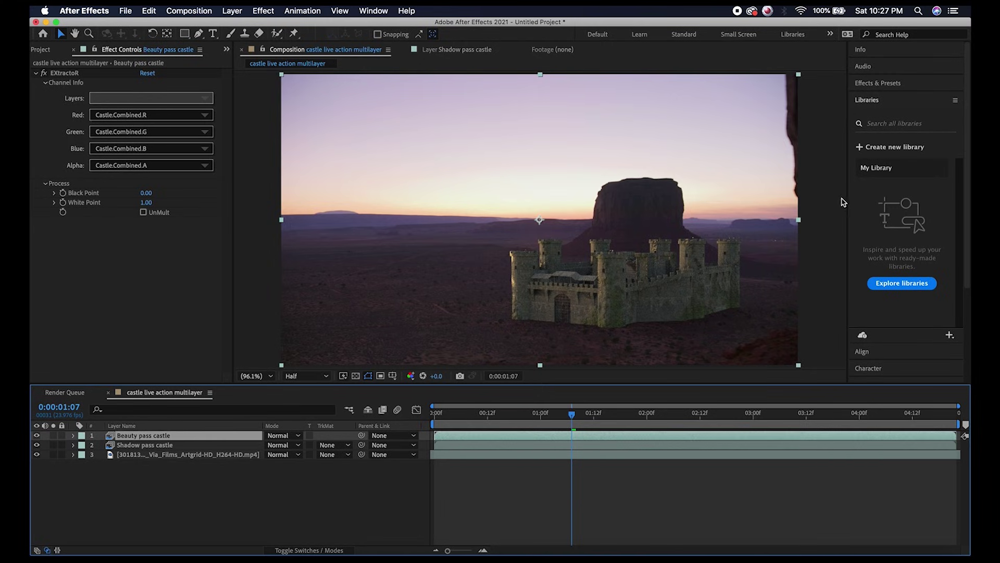
{"action": "key", "text": "super+d"}
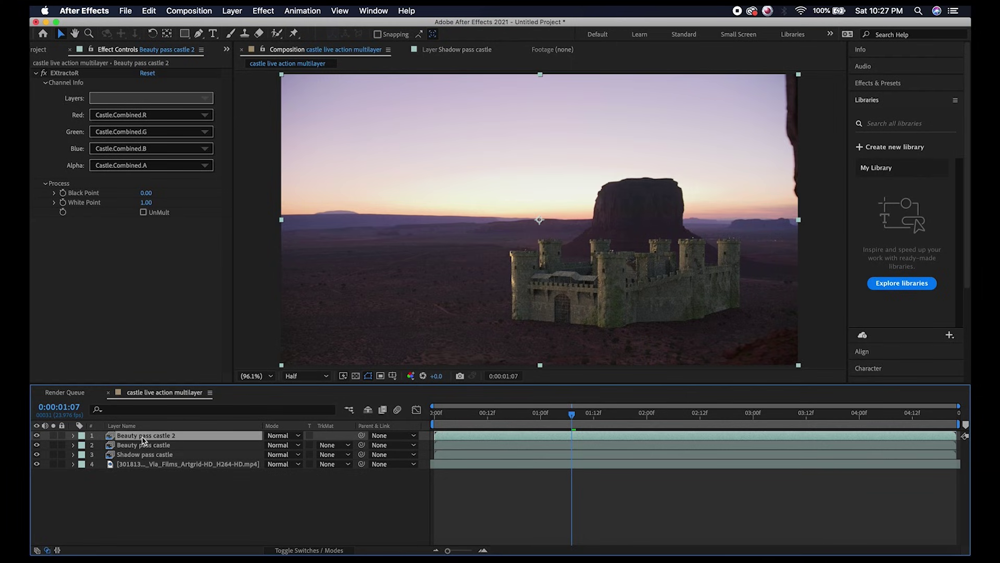
{"action": "right_click", "coordinate": [143, 441]}
{"action": "left_click", "coordinate": [159, 536]}
{"action": "left_click", "coordinate": [185, 434]}
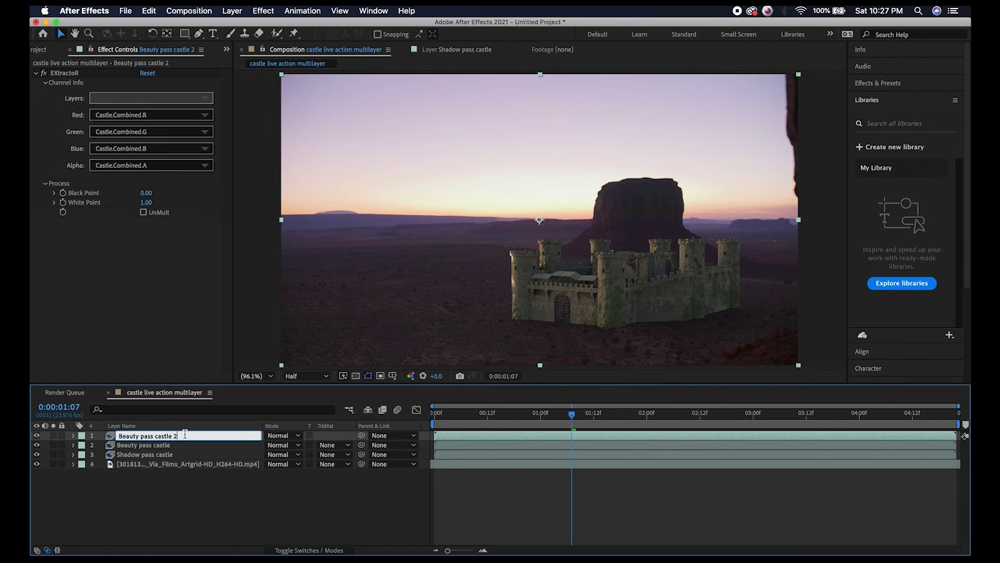
{"action": "double_click", "coordinate": [130, 436]}
{"action": "type", "text": "AO"}
{"action": "key", "text": "Return"}
- Set AO pass castle to extract Castle.AO and blend in Multiply mode
{"action": "left_click", "coordinate": [161, 100]}
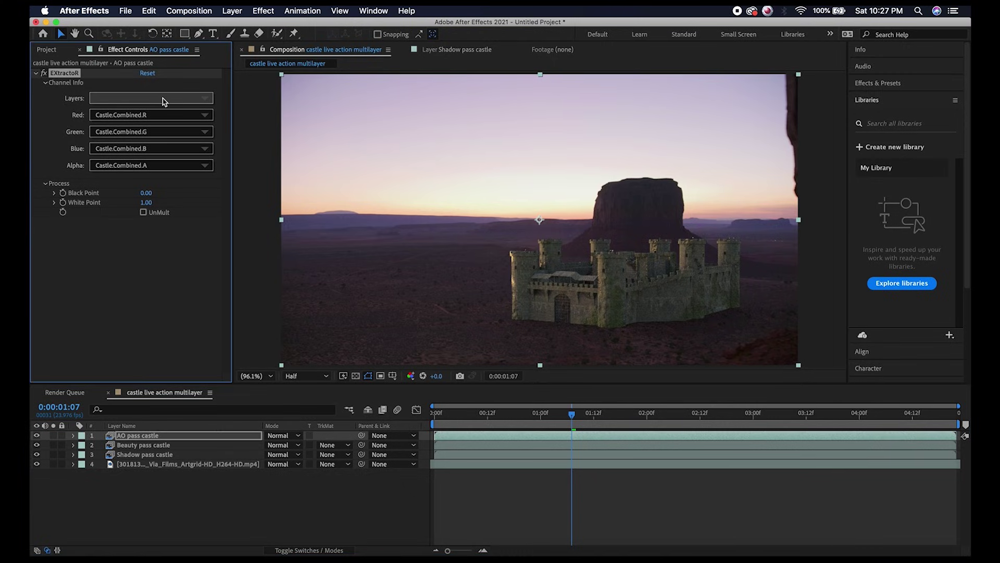
{"action": "left_click", "coordinate": [187, 136]}
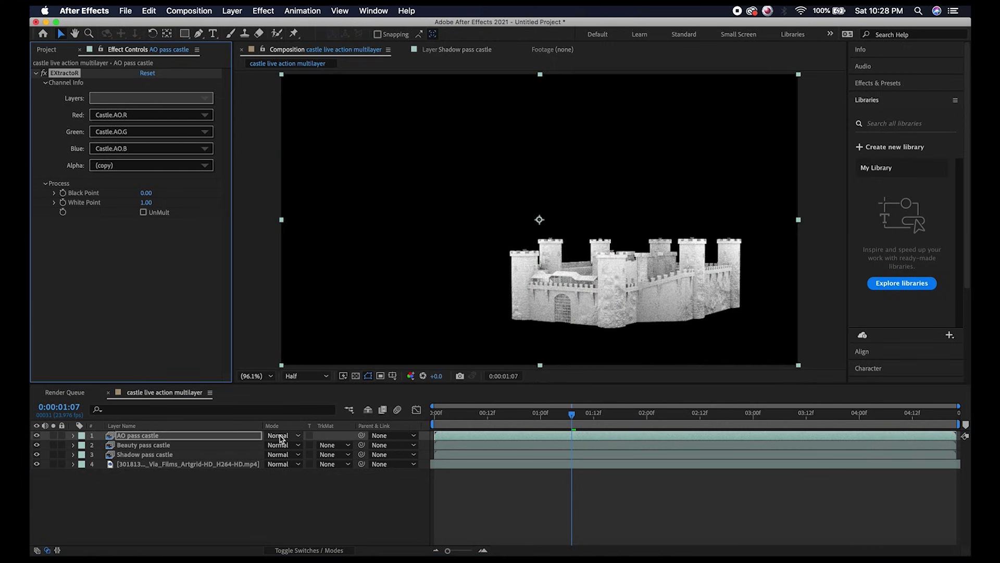
{"action": "left_click", "coordinate": [282, 436]}
{"action": "left_click", "coordinate": [290, 155]}
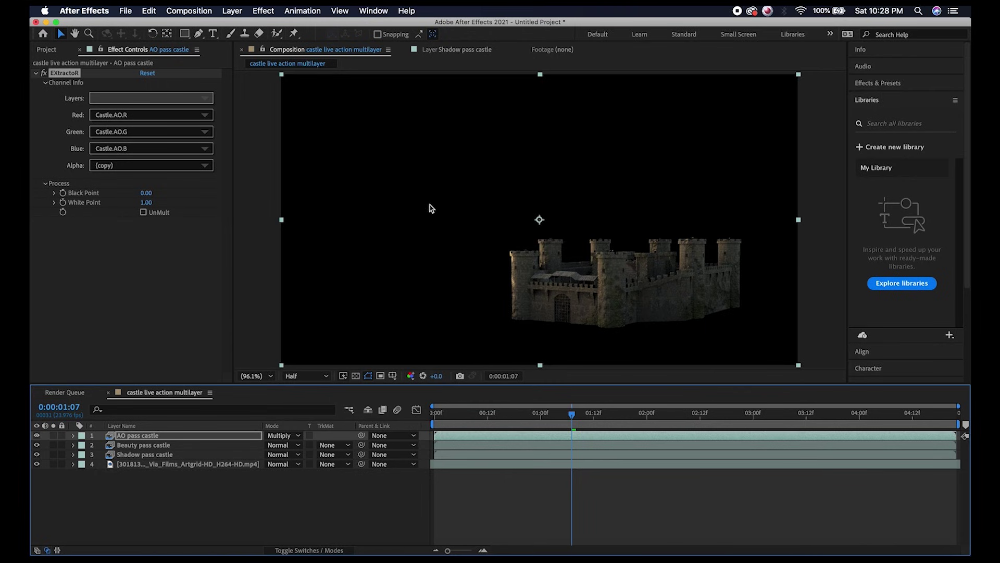
- Add the Extract keying effect to AO pass castle with Black Point 5
{"action": "left_click", "coordinate": [302, 11]}
{"action": "left_click", "coordinate": [647, 203]}
{"action": "left_click", "coordinate": [264, 10]}
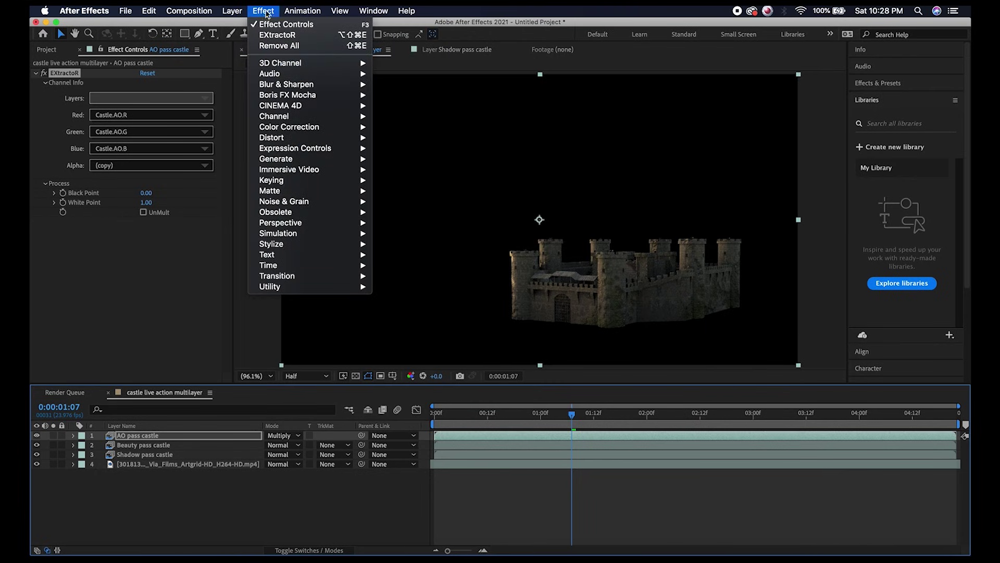
{"action": "mouse_move", "coordinate": [305, 180]}
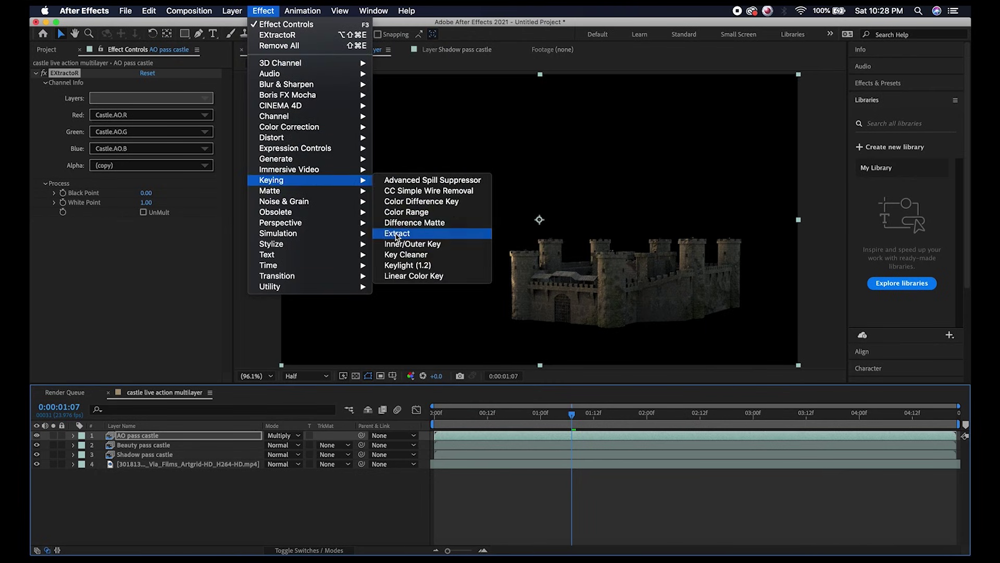
{"action": "left_click", "coordinate": [398, 234]}
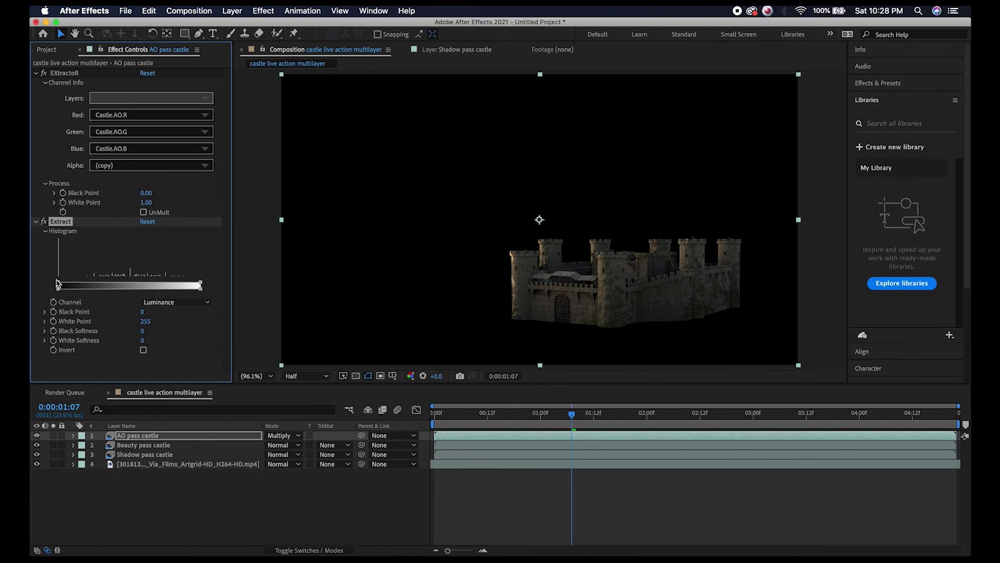
{"action": "left_click_drag", "start_coordinate": [59, 285], "coordinate": [61, 285]}
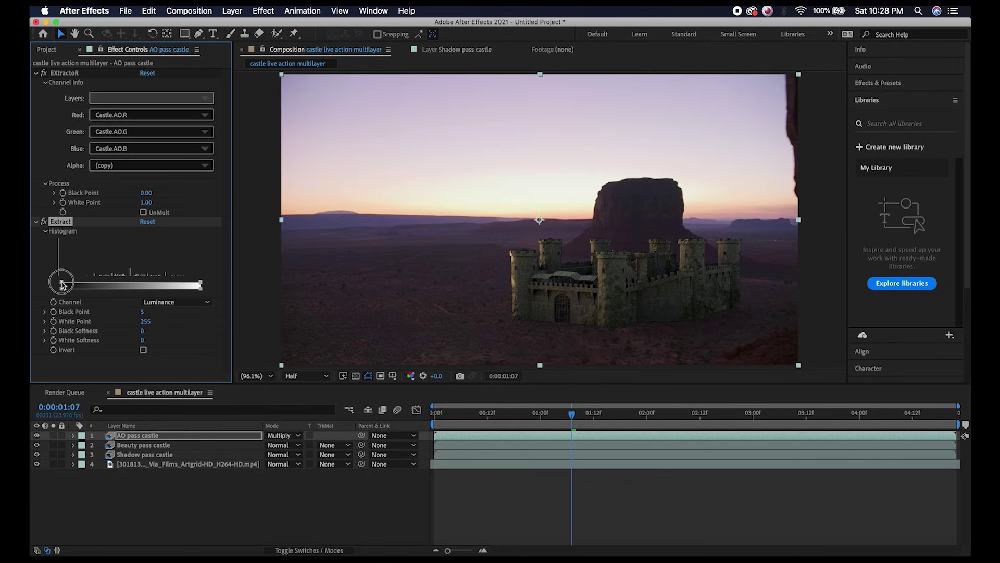
- Toggle AO pass castle's visibility to compare the shading, leaving it selected
{"action": "left_click", "coordinate": [37, 436]}
{"action": "left_click", "coordinate": [36, 436]}
{"action": "left_click", "coordinate": [36, 436]}
{"action": "left_click", "coordinate": [37, 435]}
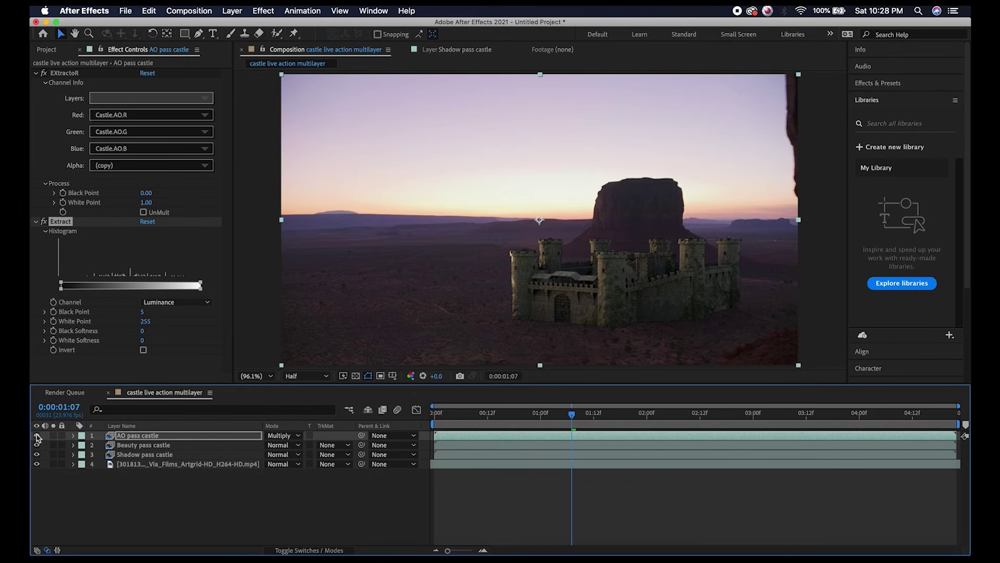
{"action": "left_click", "coordinate": [36, 435]}
{"action": "left_click", "coordinate": [36, 436]}
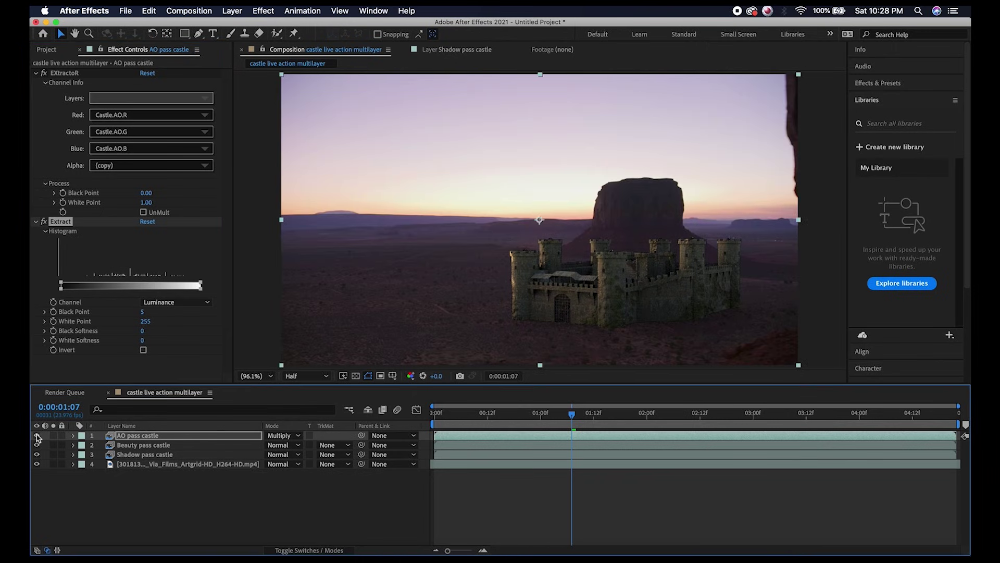
{"action": "left_click", "coordinate": [137, 437]}
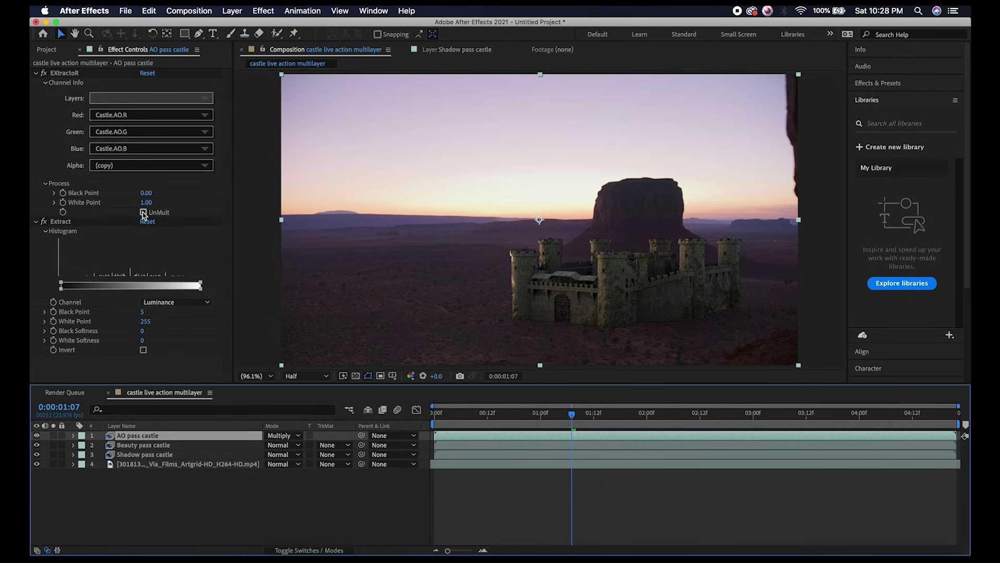
- Switch on EXtractoR UnMult for the Beauty, Shadow and AO pass layers in turn
{"action": "key", "text": "super+Down"}
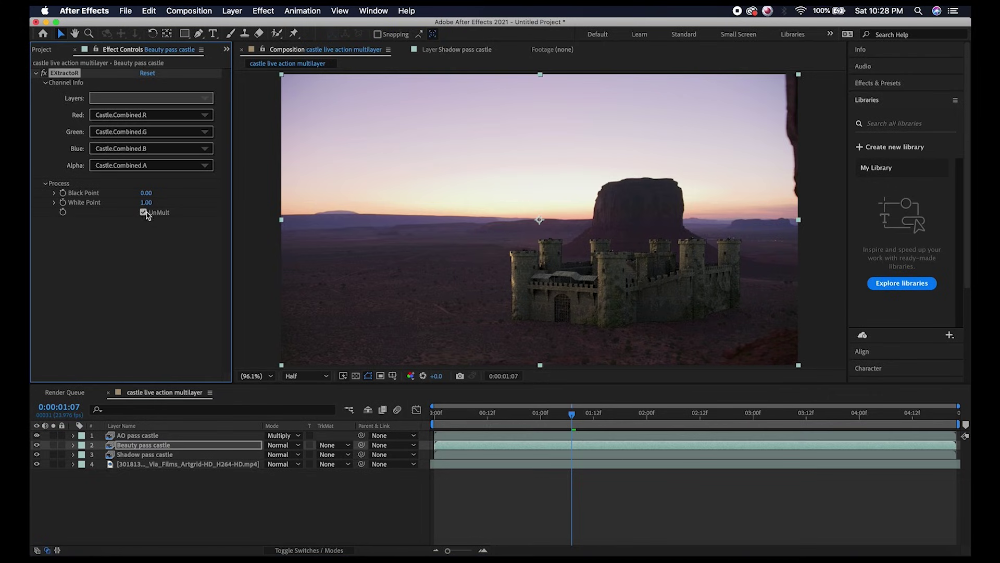
{"action": "key", "text": "super+Down"}
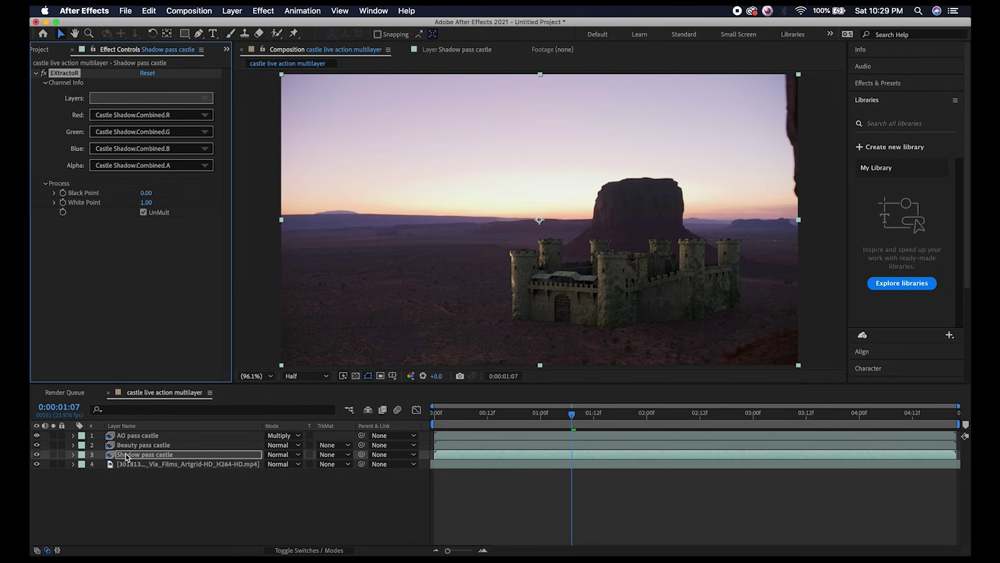
{"action": "left_click", "coordinate": [147, 436]}
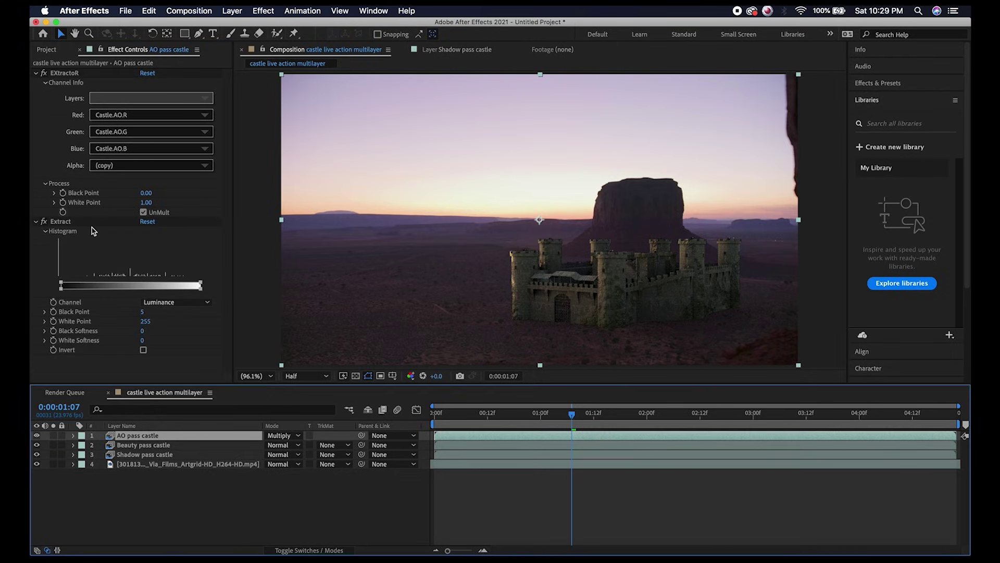
{"action": "left_click", "coordinate": [167, 98]}
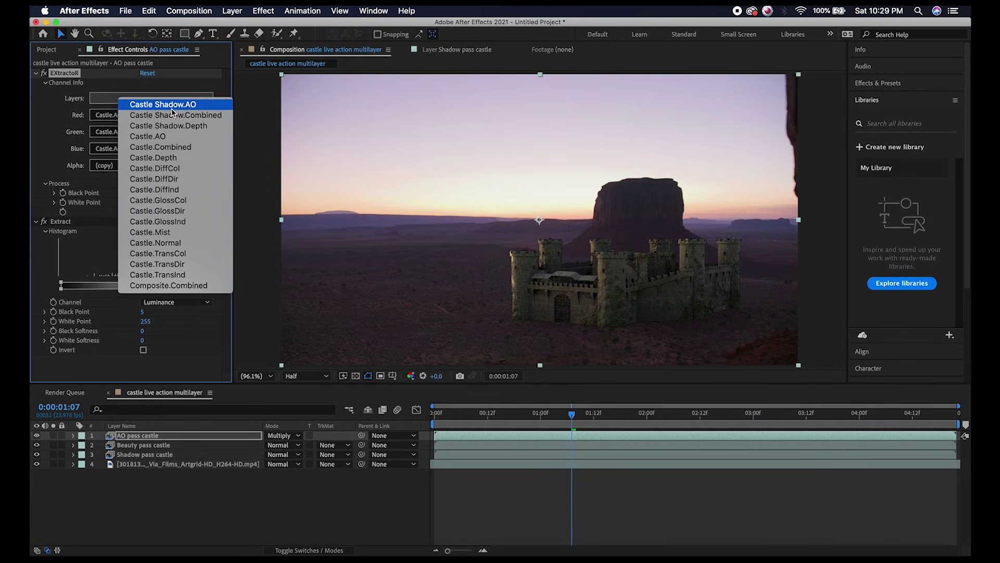
{"action": "left_click", "coordinate": [275, 456]}
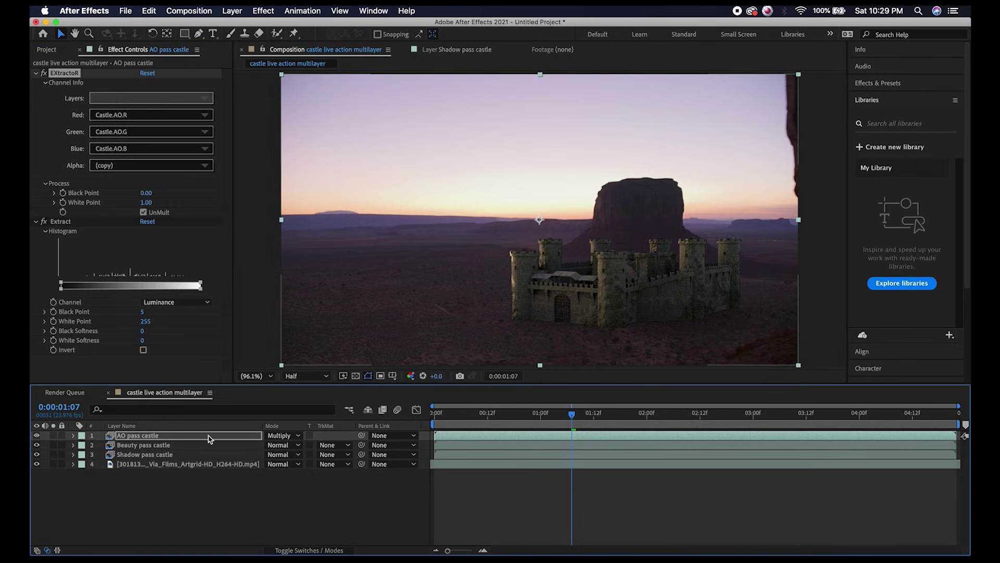
{"action": "left_click", "coordinate": [284, 445]}
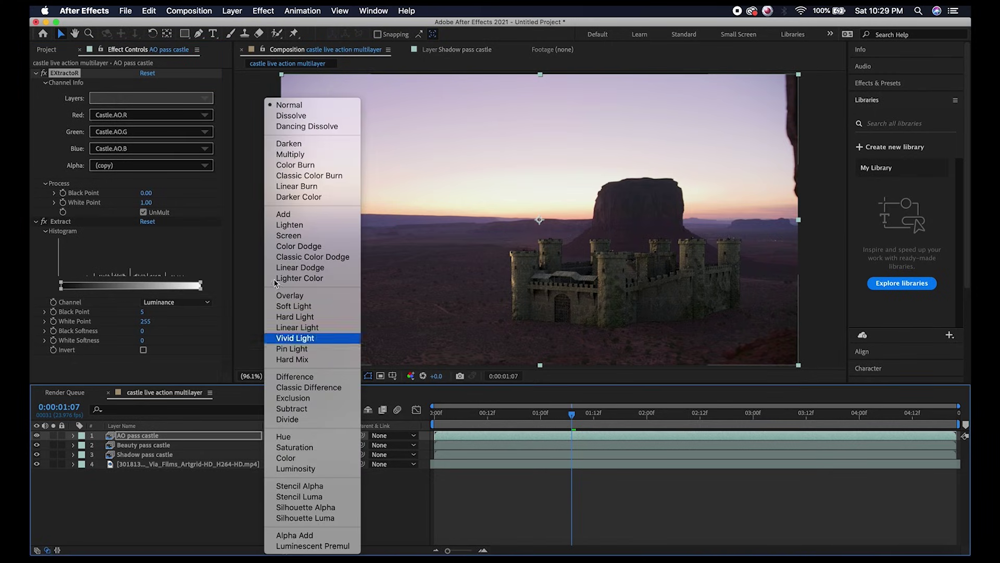
{"action": "left_click", "coordinate": [151, 473]}
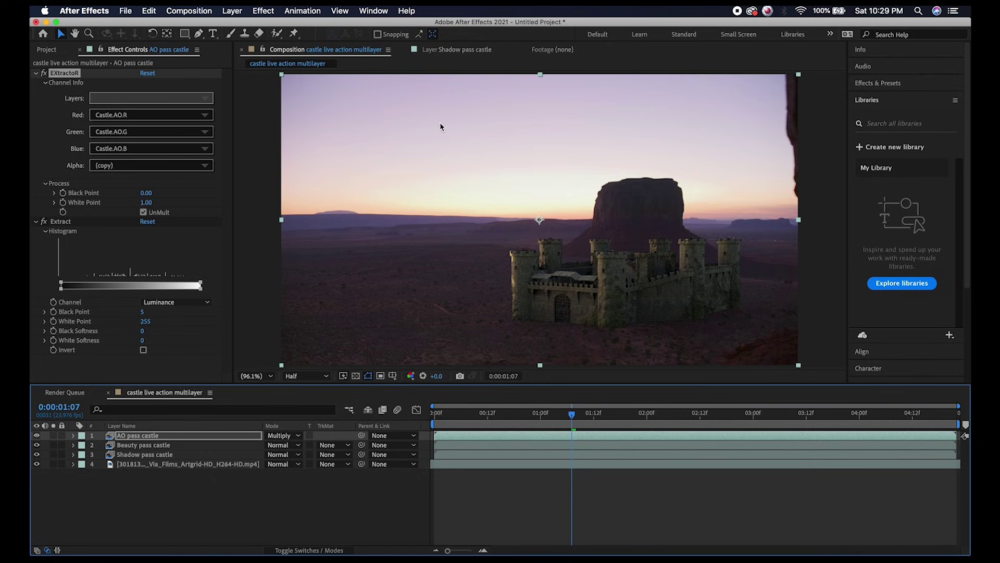